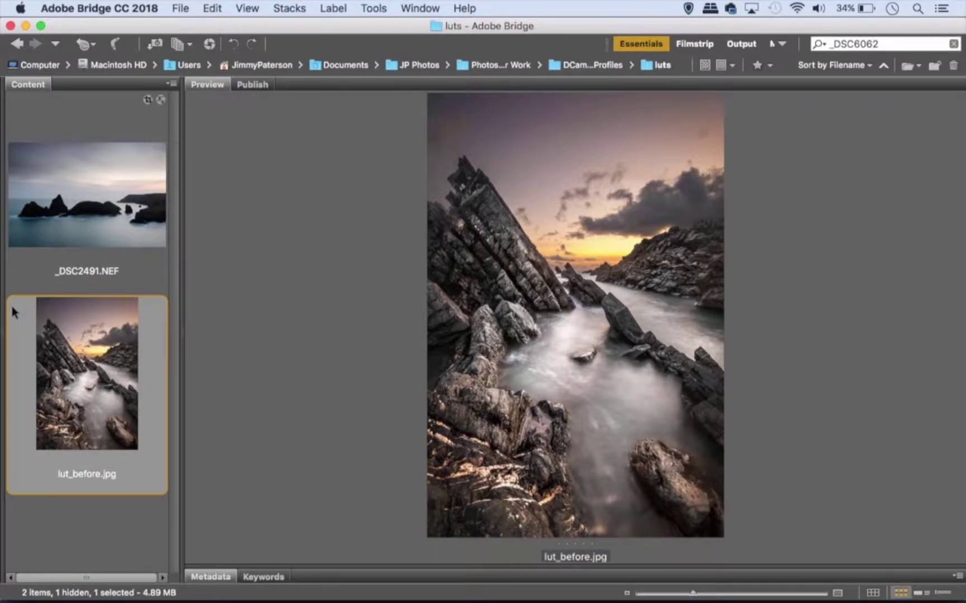
Open lut_before.jpg in Camera Raw and apply the Vintage 02 profile from the Vintage group
right_click(95, 347)
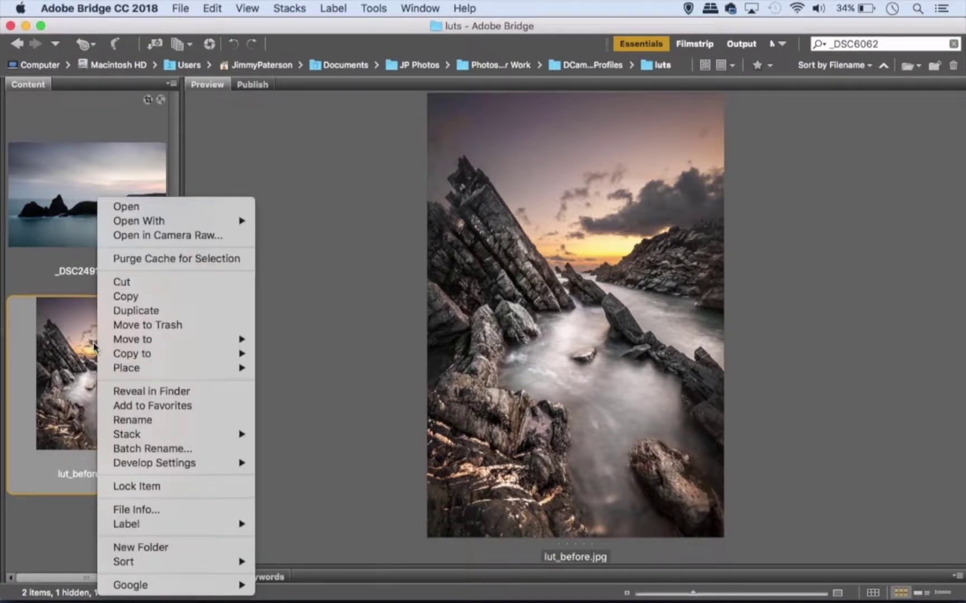
click(165, 237)
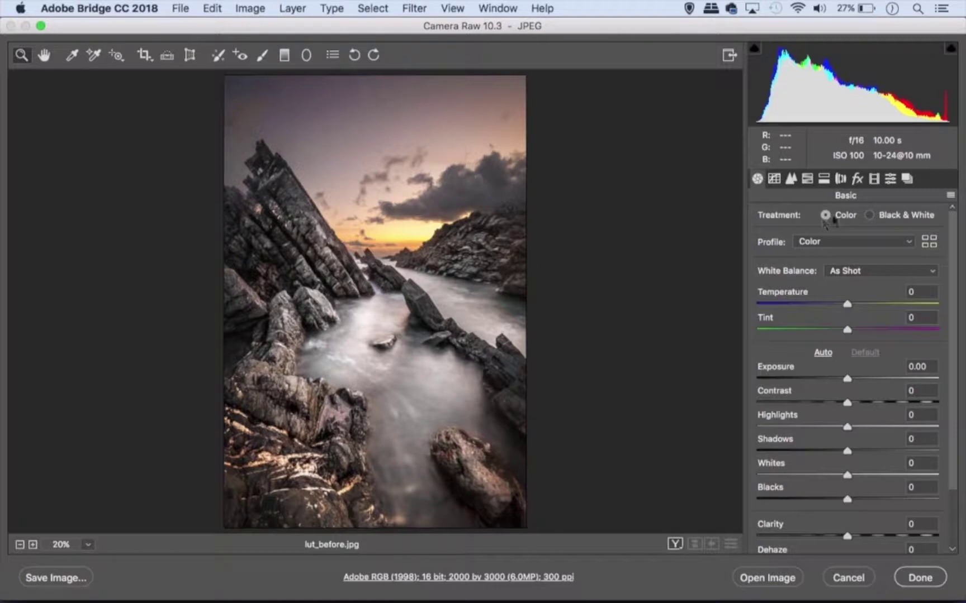
click(928, 242)
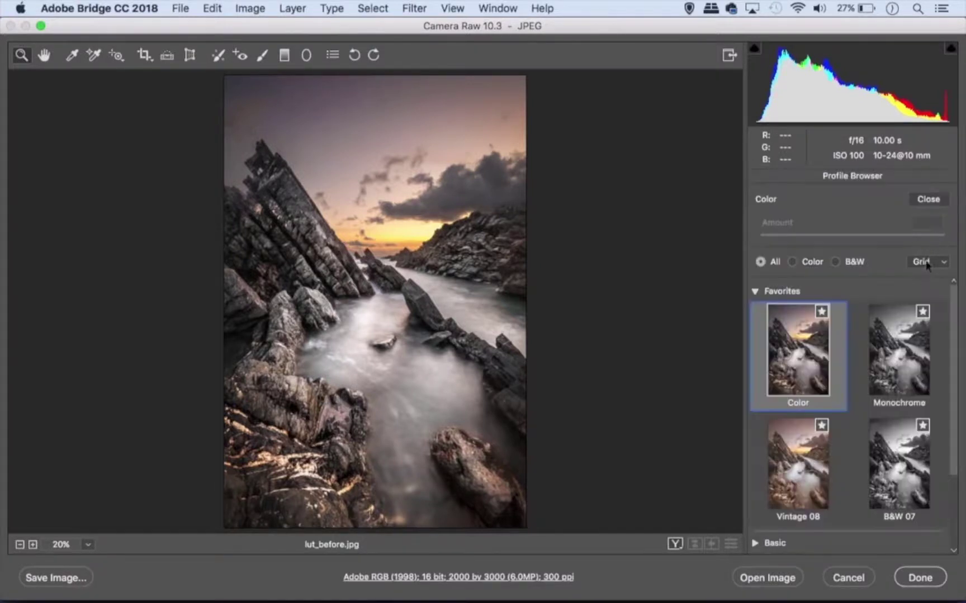
scroll(952, 314, down, 3)
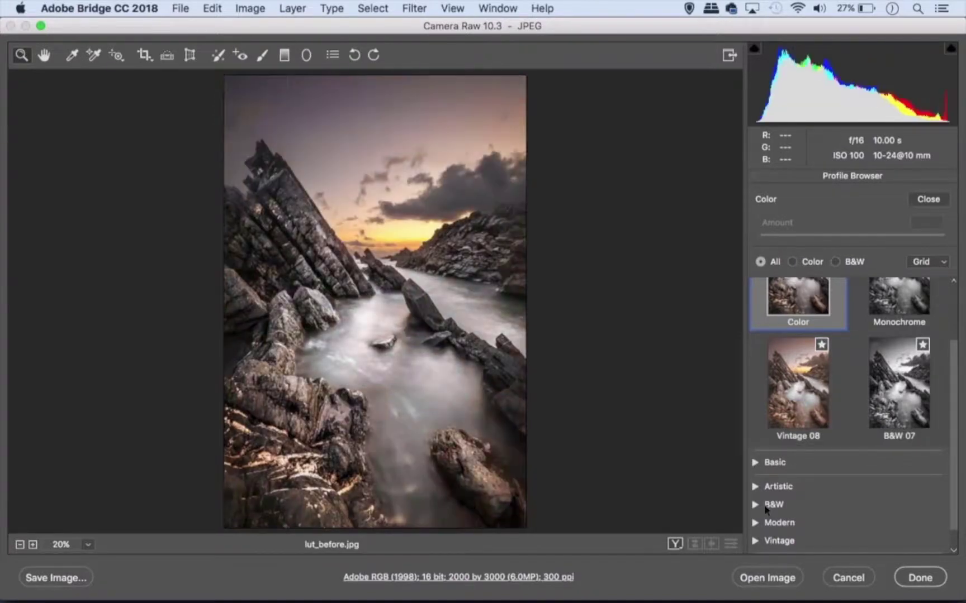
click(755, 540)
scroll(794, 458, down, 5)
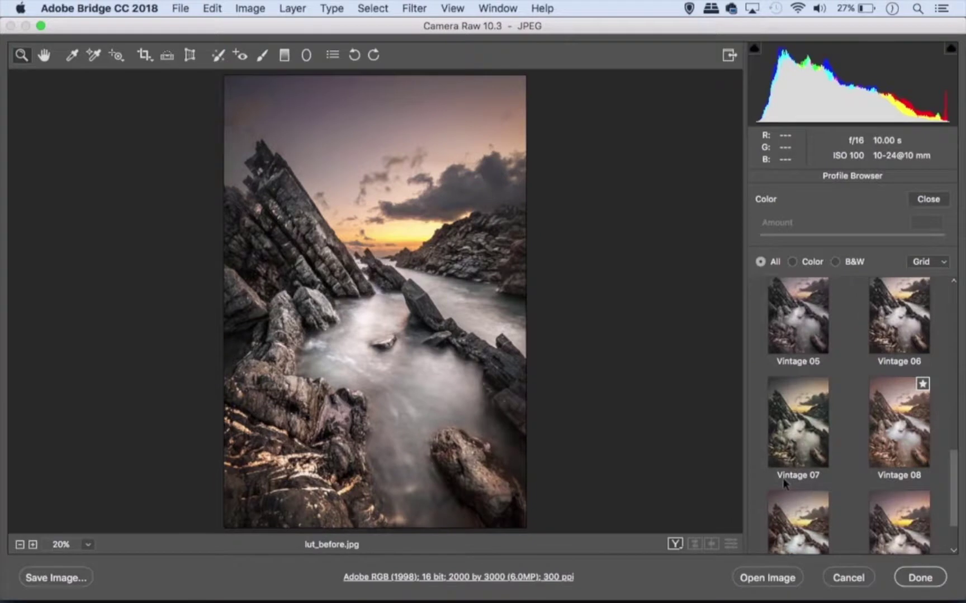
scroll(897, 345, up, 5)
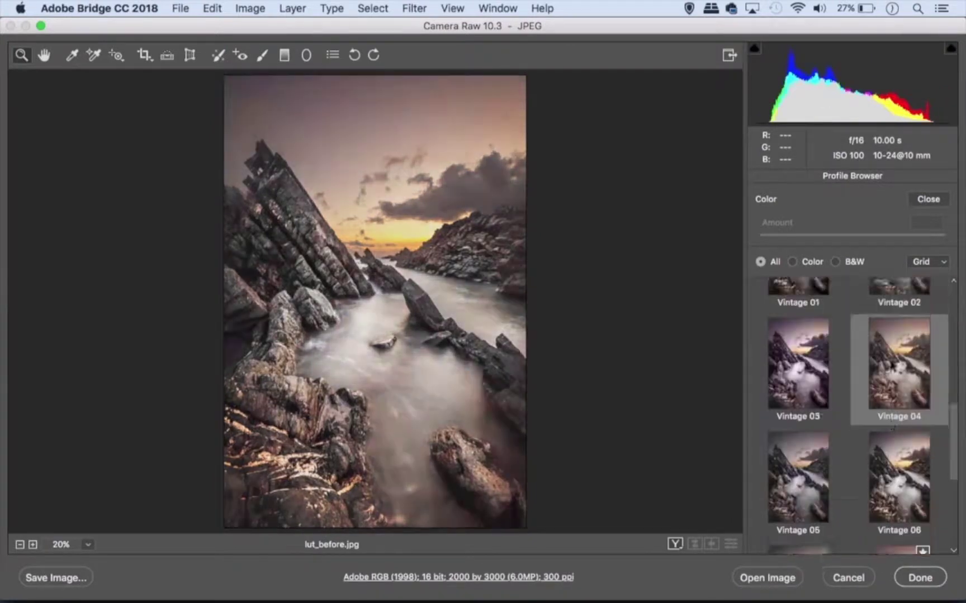
scroll(891, 366, up, 2)
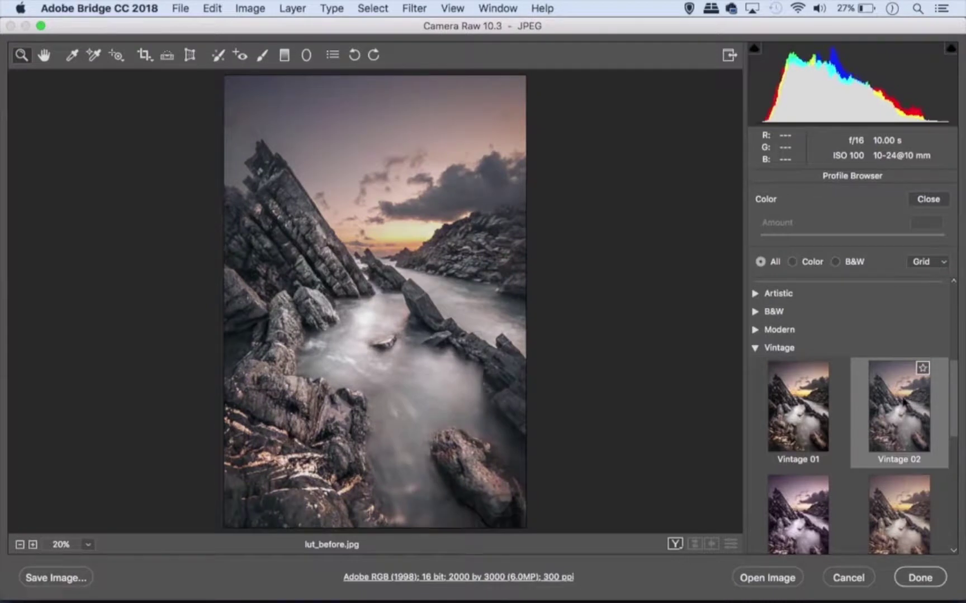
double_click(903, 401)
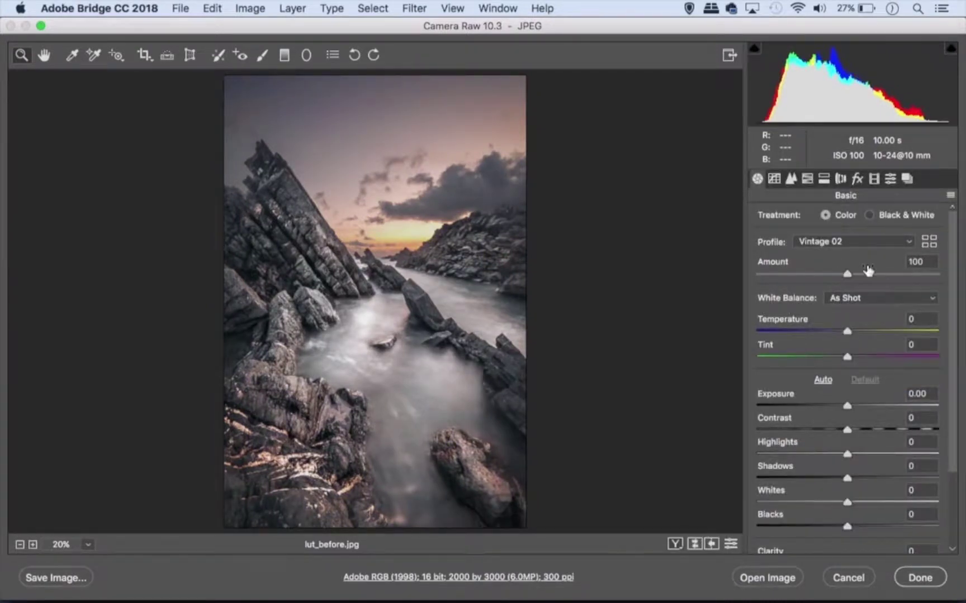
Split-tone highlights to hue 39/saturation 33 and shadows to 15/20, then warm Temperature to +13
click(807, 178)
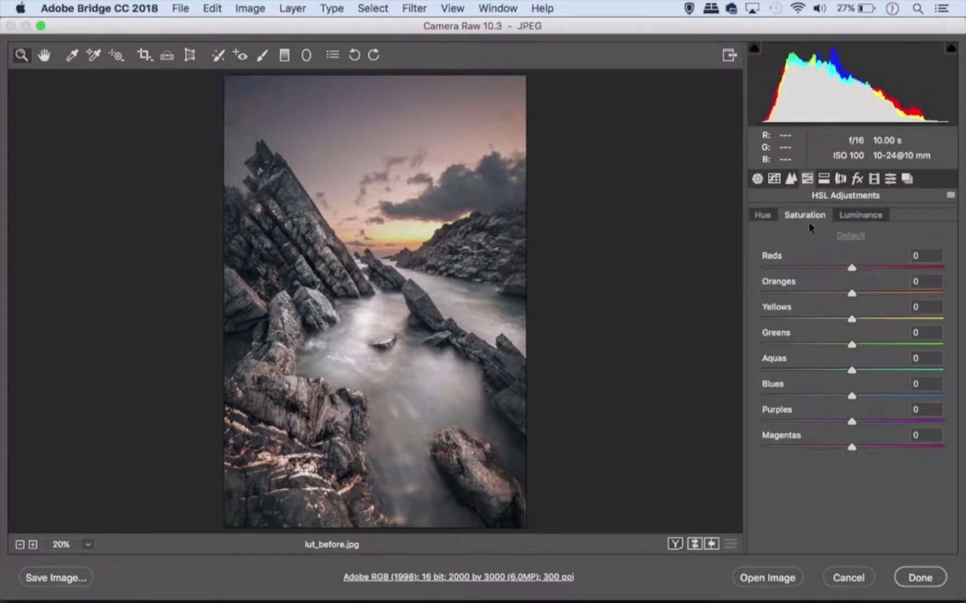
click(824, 178)
drag(761, 241, 820, 267)
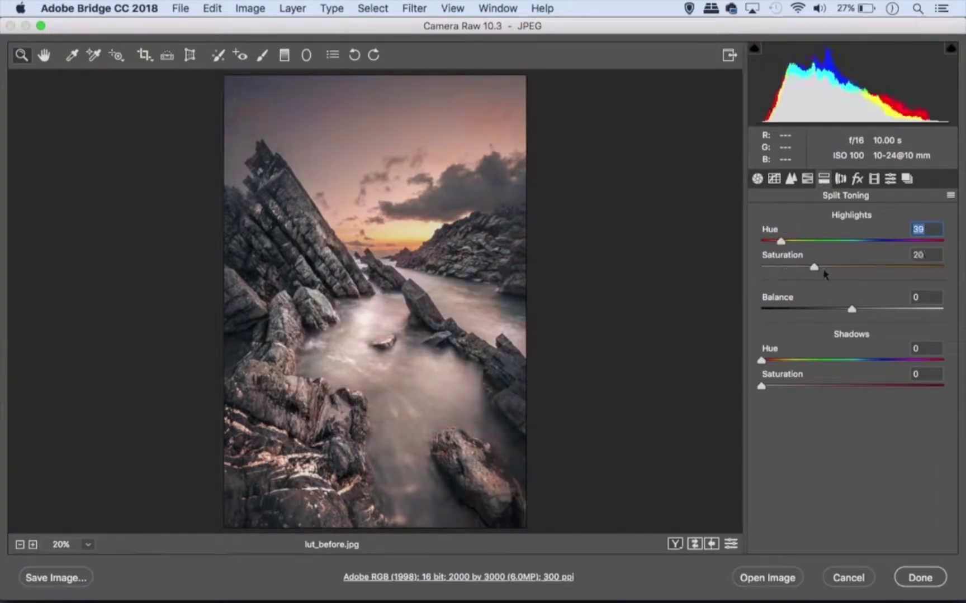
mouse_move(761, 361)
mouse_down()
mouse_move(769, 360)
mouse_move(763, 386)
mouse_move(798, 387)
mouse_up()
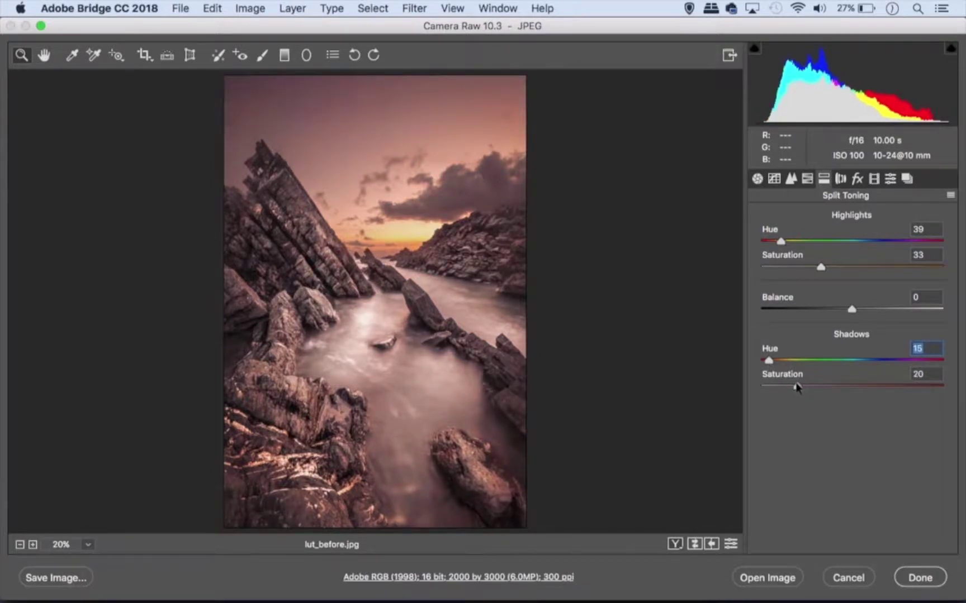
click(757, 179)
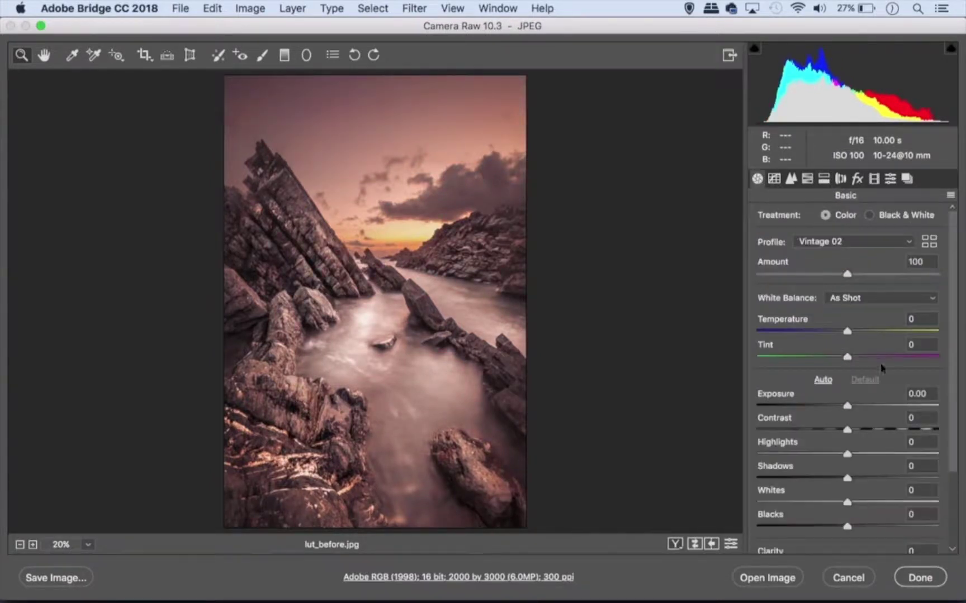
mouse_move(848, 331)
mouse_down()
mouse_move(858, 332)
mouse_move(852, 360)
mouse_up()
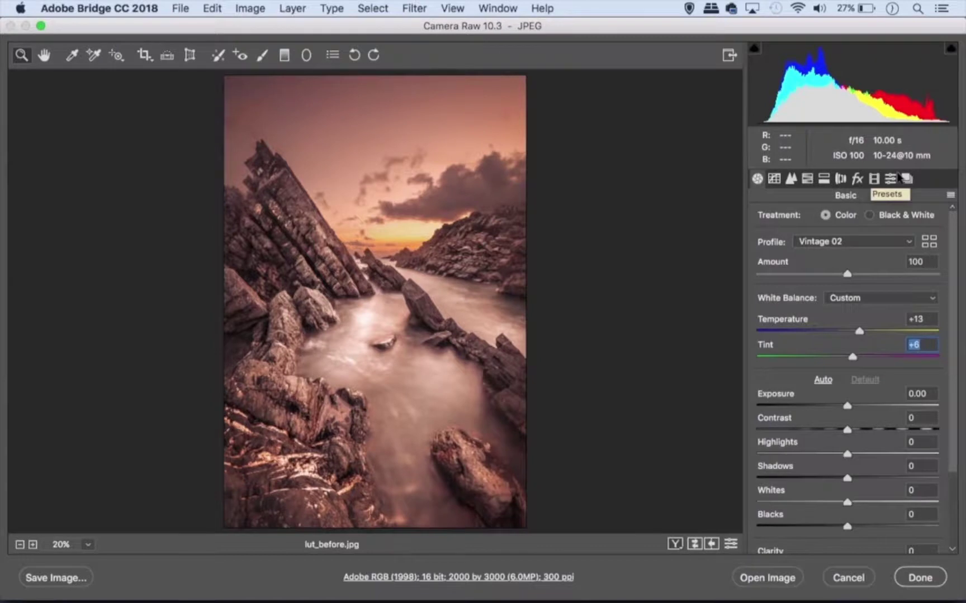
Start a new Camera Raw profile from the current settings and name it 'red landscape'
click(892, 178)
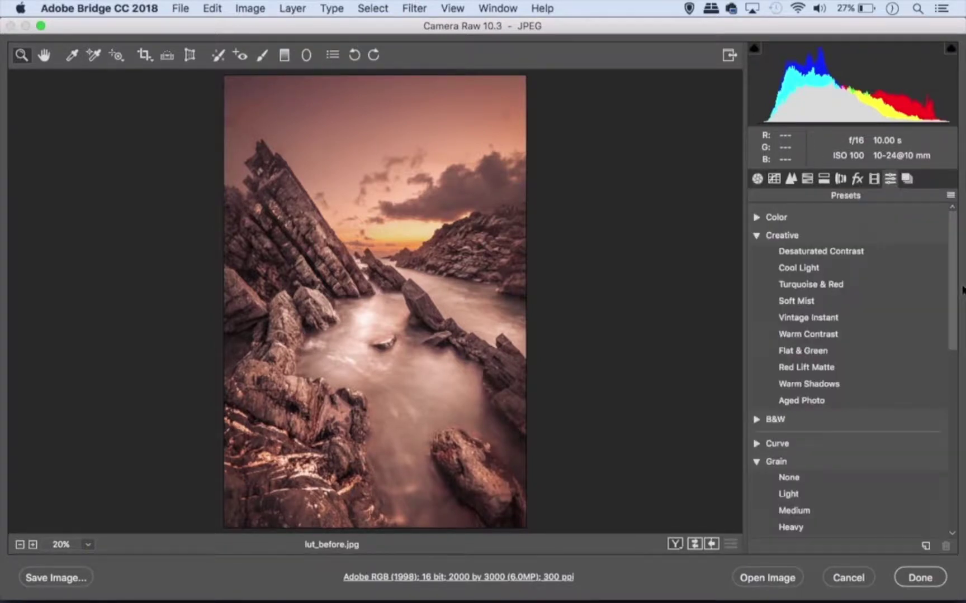
key(alt)
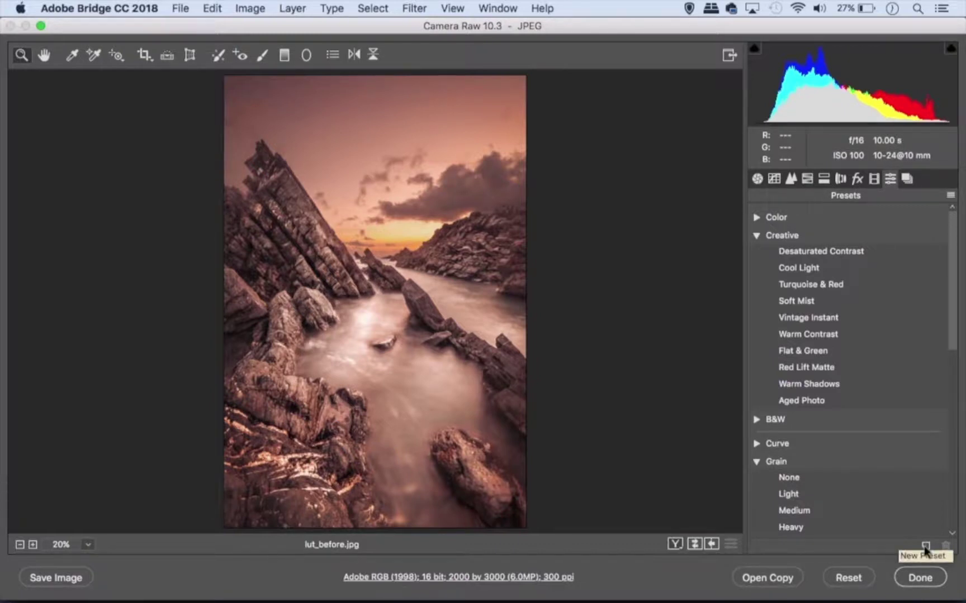
alt+click(925, 547)
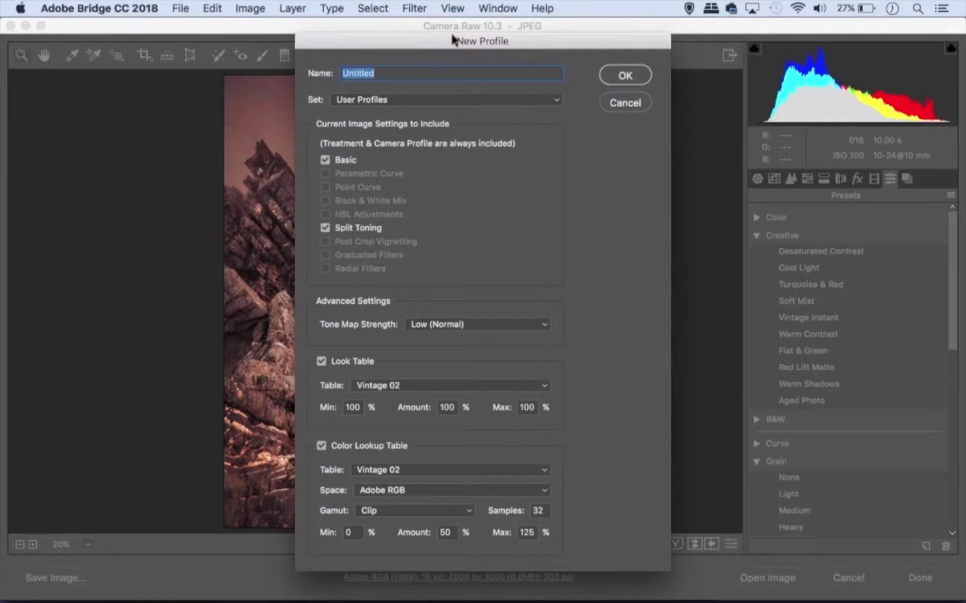
drag(453, 39, 462, 57)
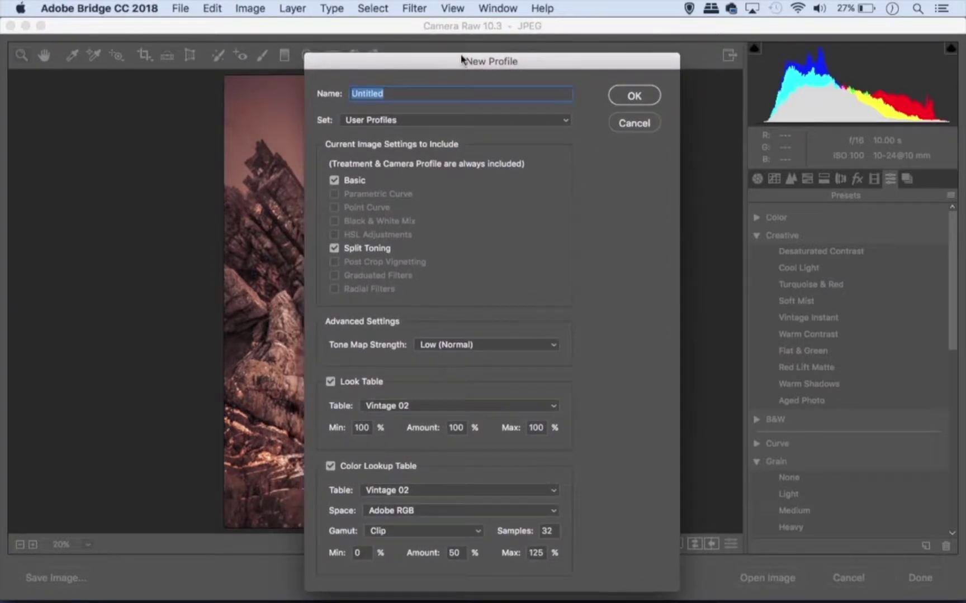
text(red landscape)
key(super+a)
Save the red landscape profile and return to the Basic panel
click(634, 96)
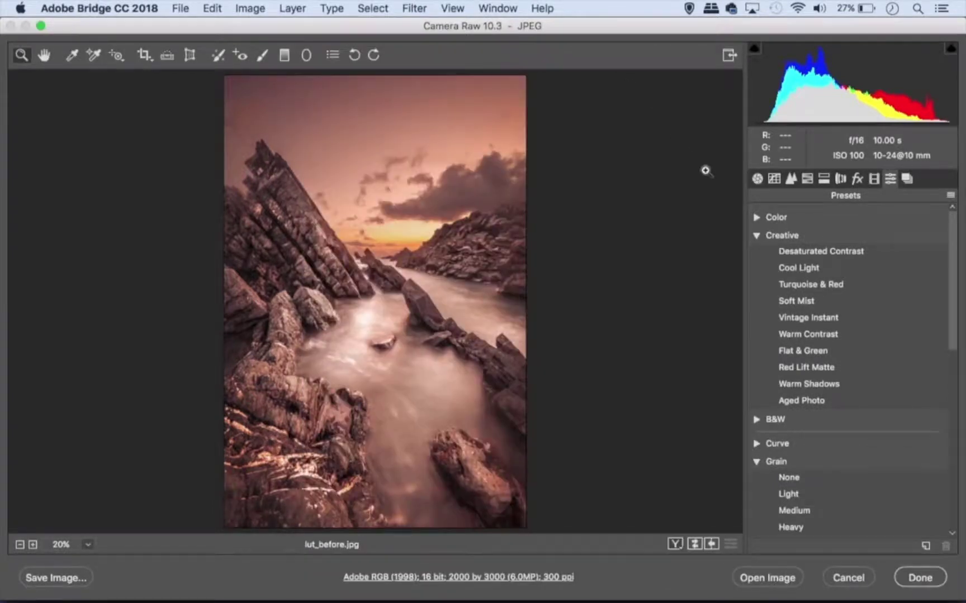
click(757, 179)
scroll(858, 389, down, 3)
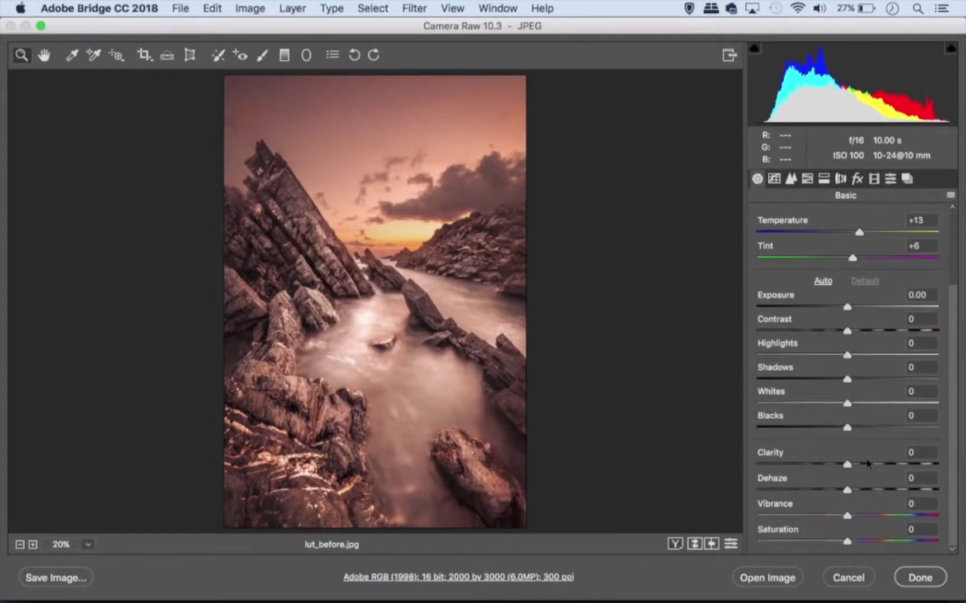
scroll(953, 274, up, 3)
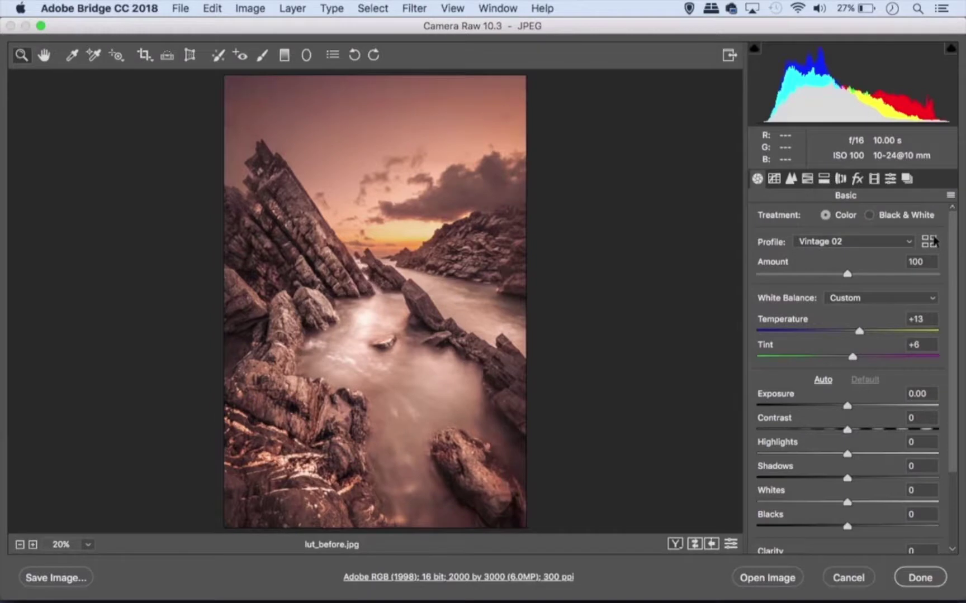
Try the red landscape profile from the user profiles at a reduced Amount, then cancel Camera Raw
click(929, 241)
scroll(838, 392, down, 8)
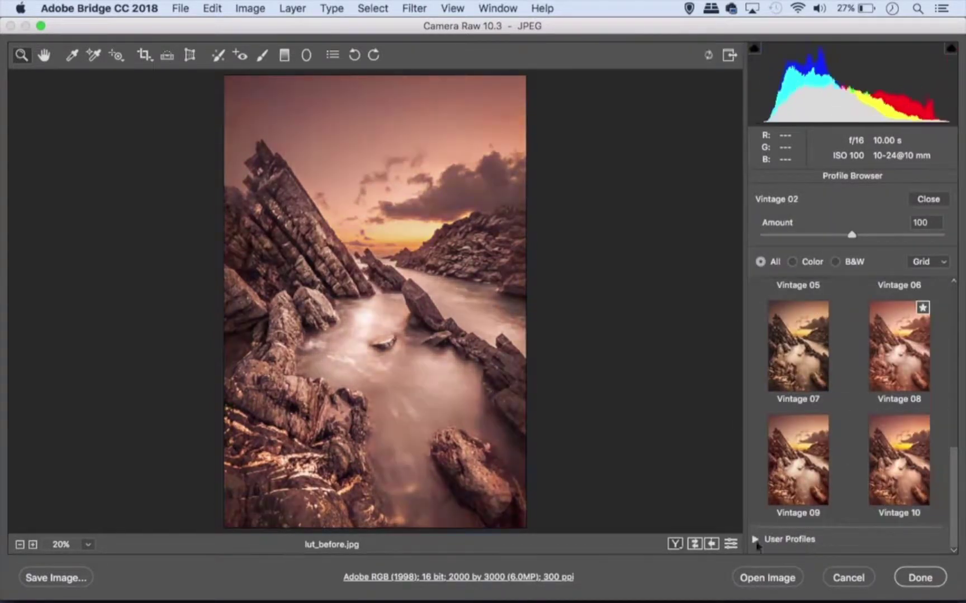
click(755, 540)
scroll(793, 492, down, 5)
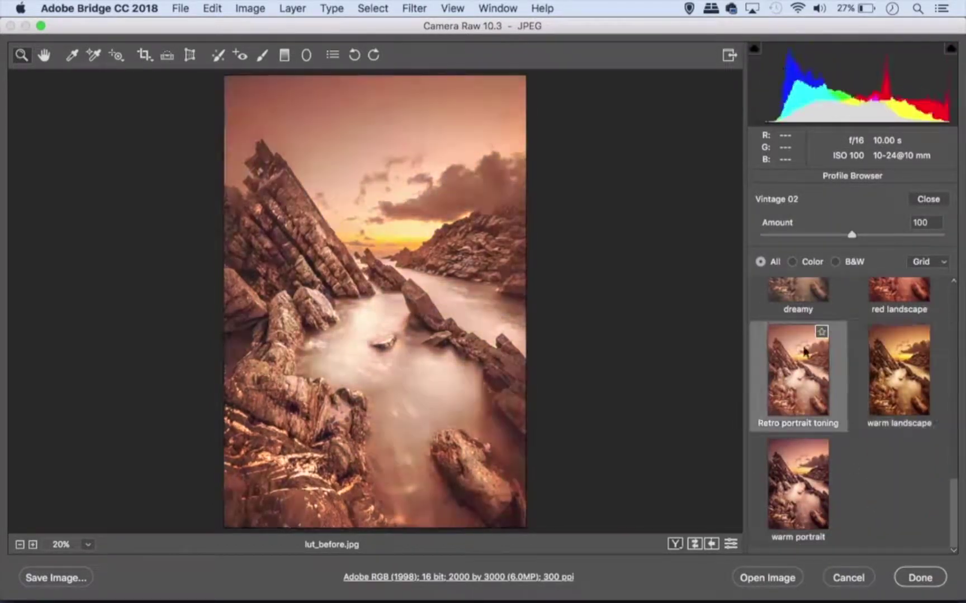
scroll(803, 366, up, 1)
click(917, 303)
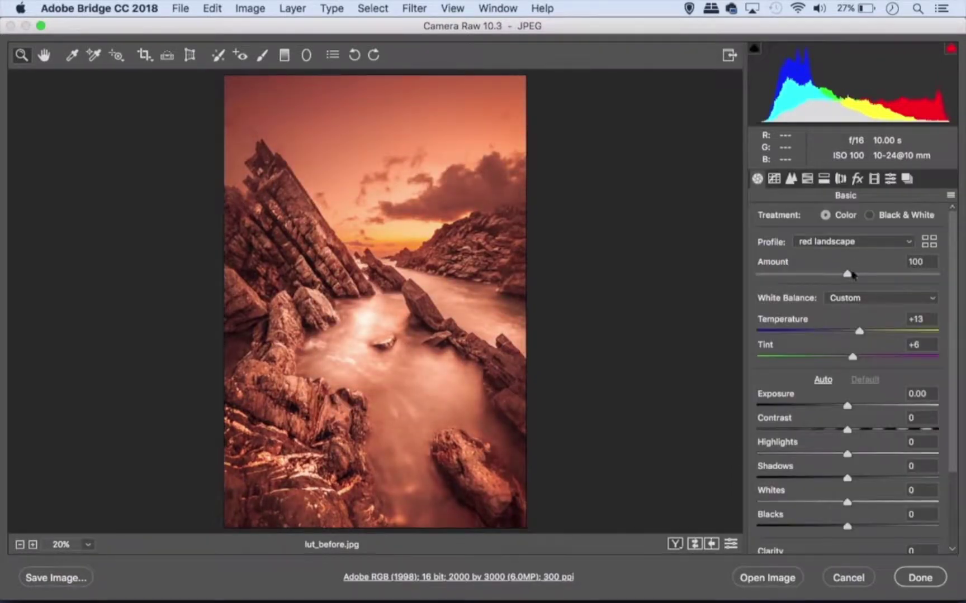
drag(848, 274, 764, 275)
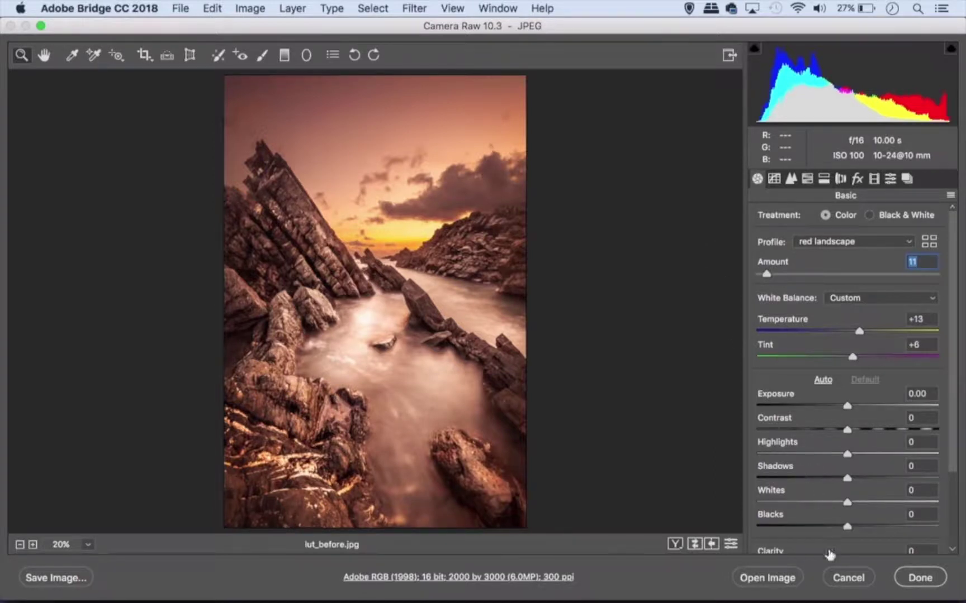
click(848, 578)
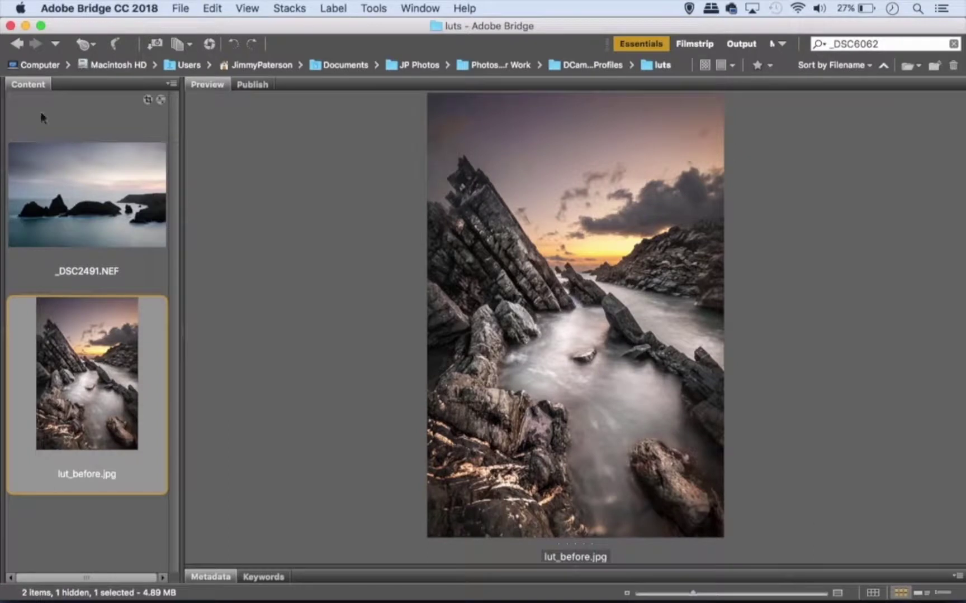
Open lut_before.jpg in Photoshop and show an enlarged Layers panel
double_click(82, 334)
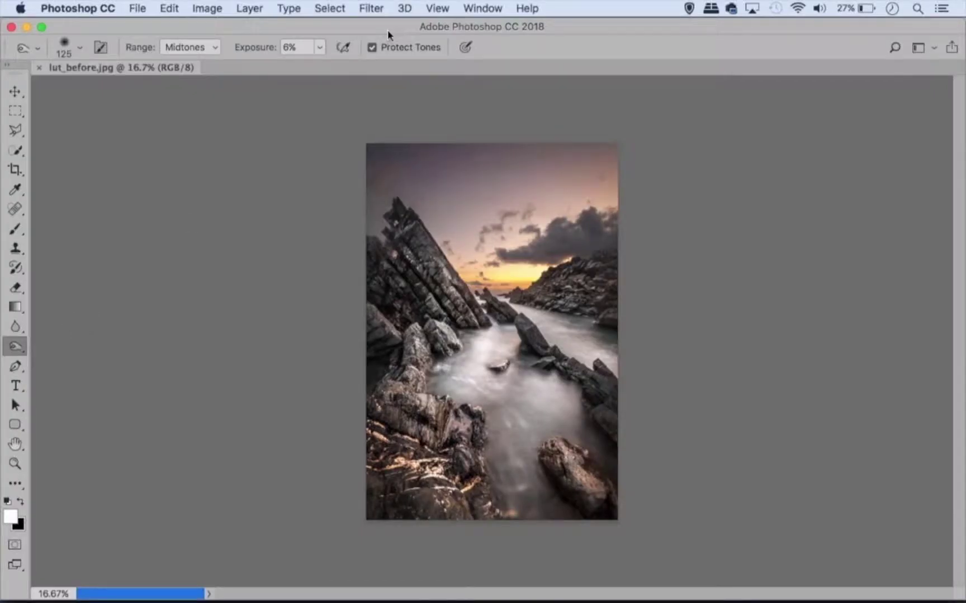
click(471, 9)
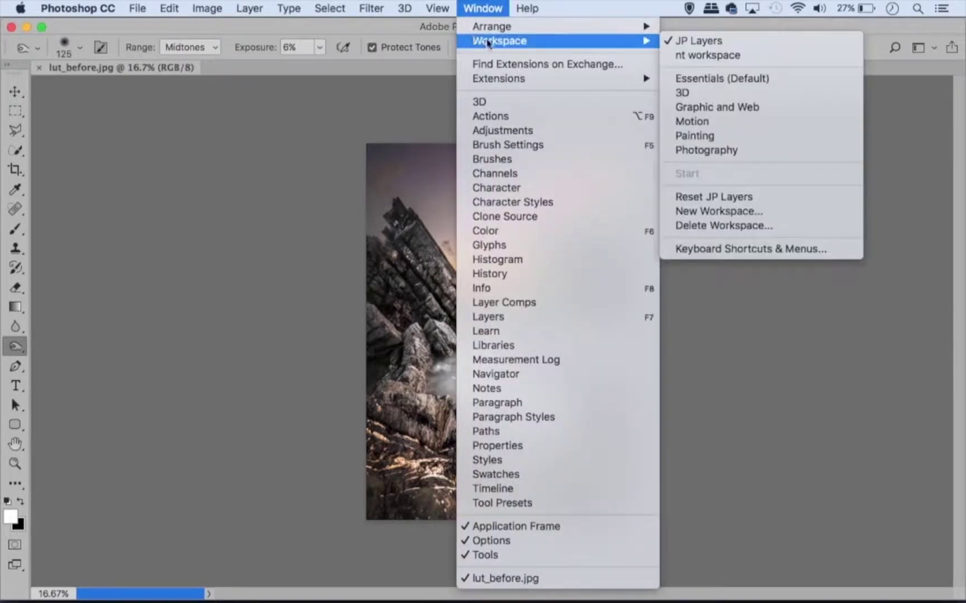
click(489, 318)
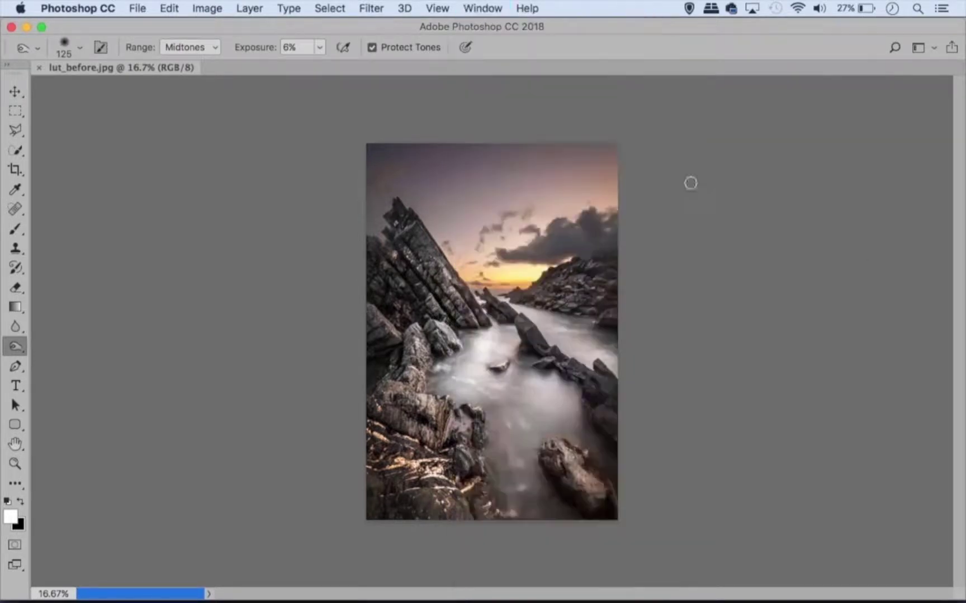
drag(922, 293, 934, 414)
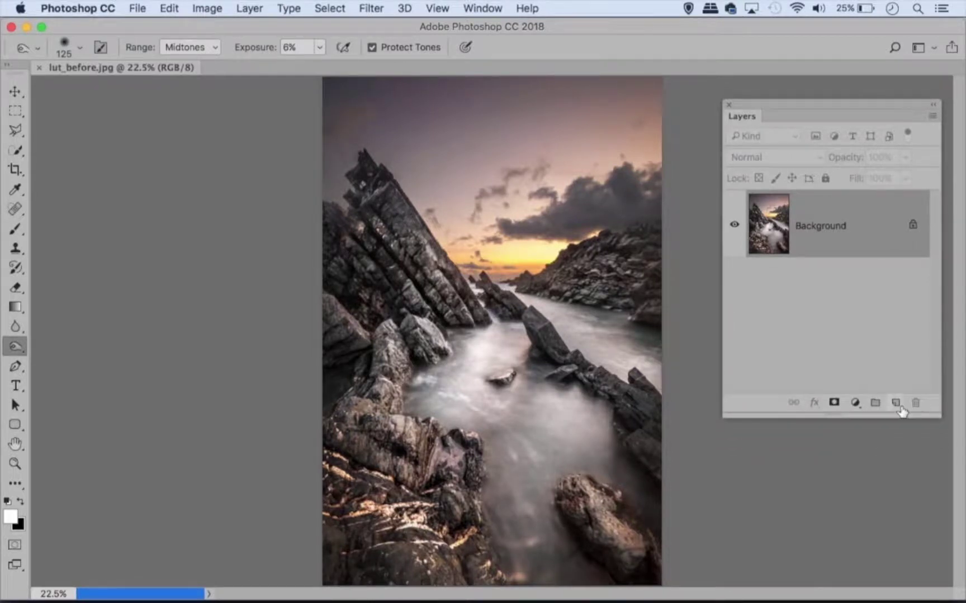
Add a Gradient Map adjustment layer and bring up its Gradient Editor
click(855, 406)
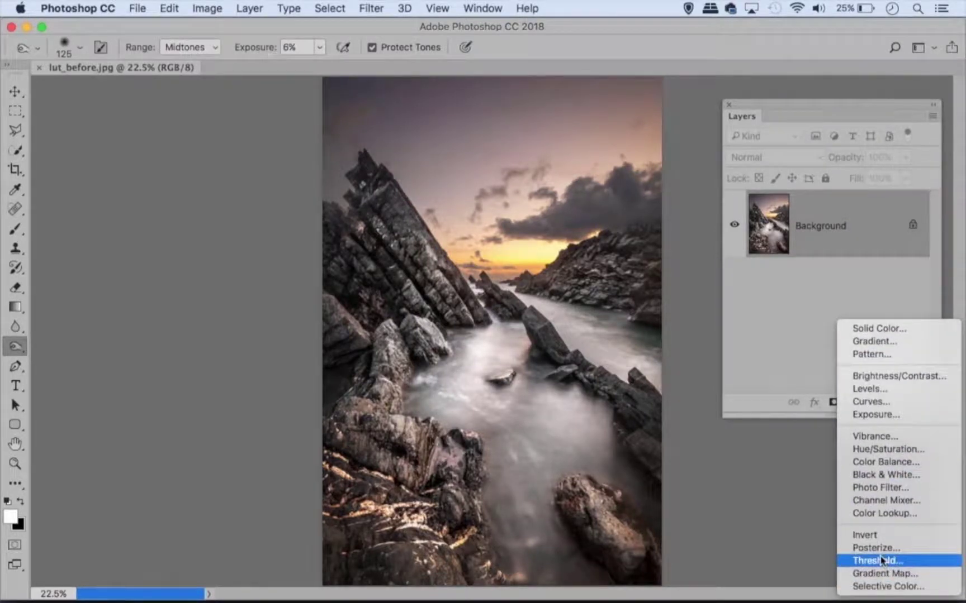
click(892, 574)
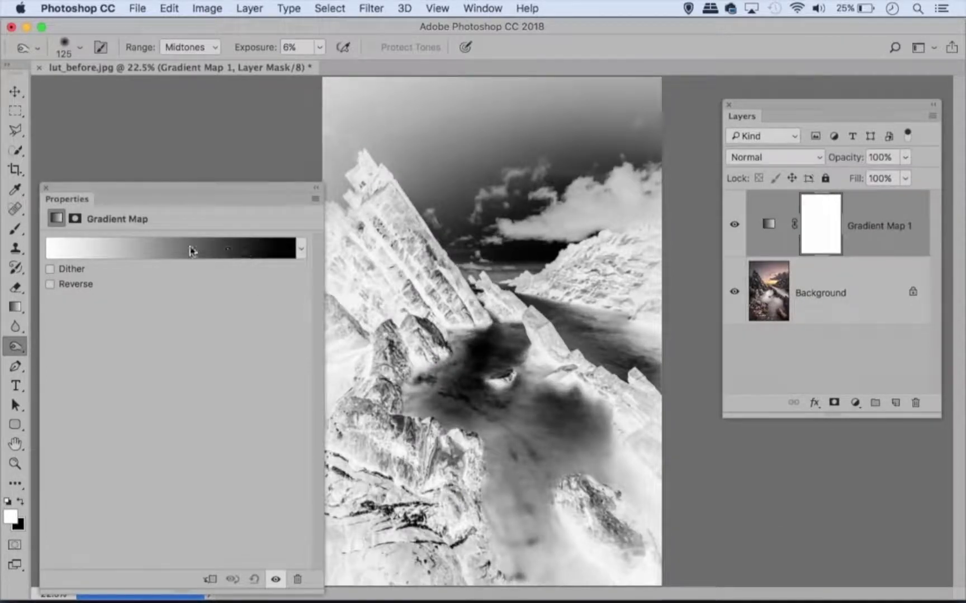
click(170, 258)
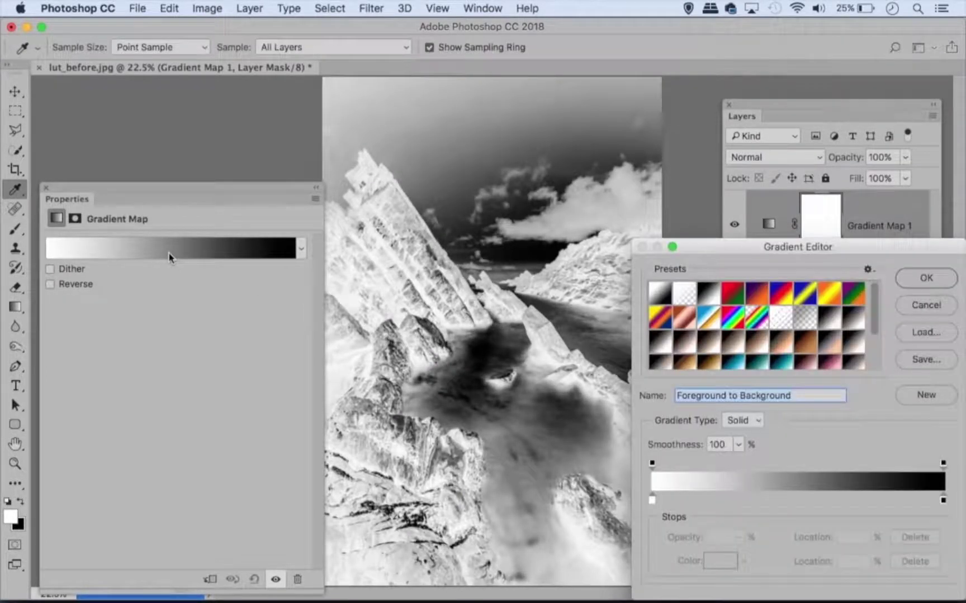
mouse_move(828, 253)
mouse_down()
mouse_move(285, 274)
mouse_move(239, 202)
mouse_up()
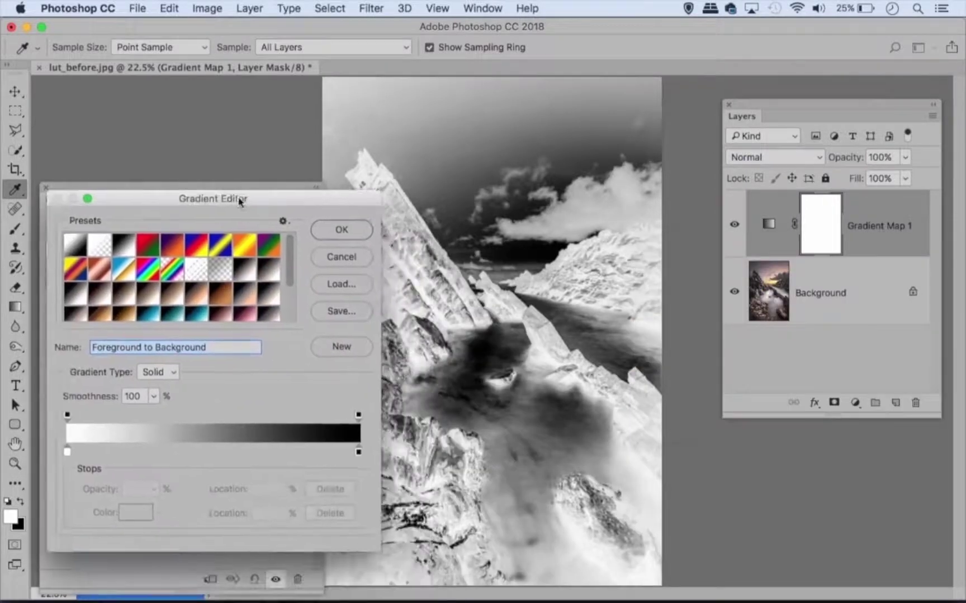
Load the Photographic Toning gradients and apply the Sepia-Blue 2 preset
click(283, 222)
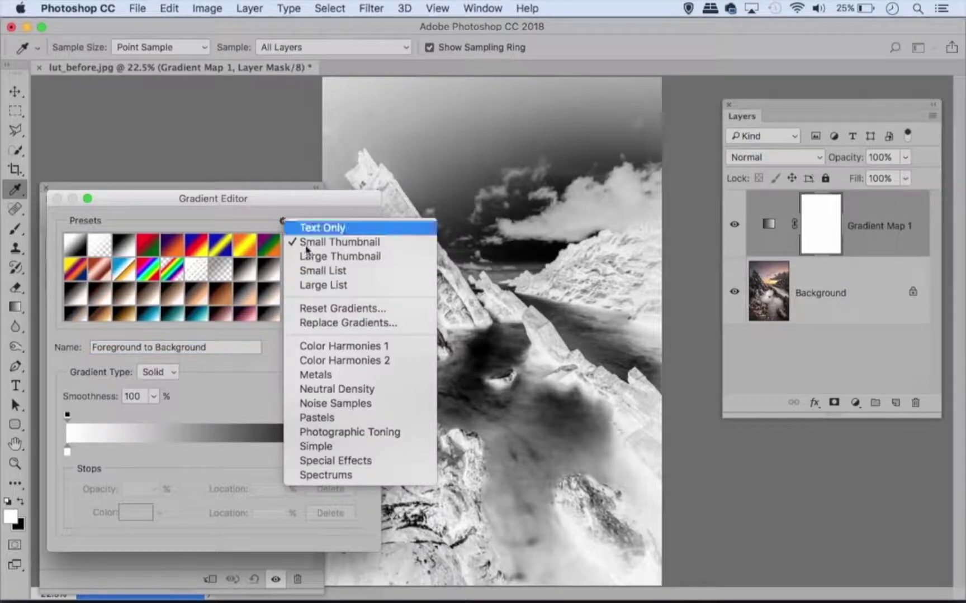
click(370, 433)
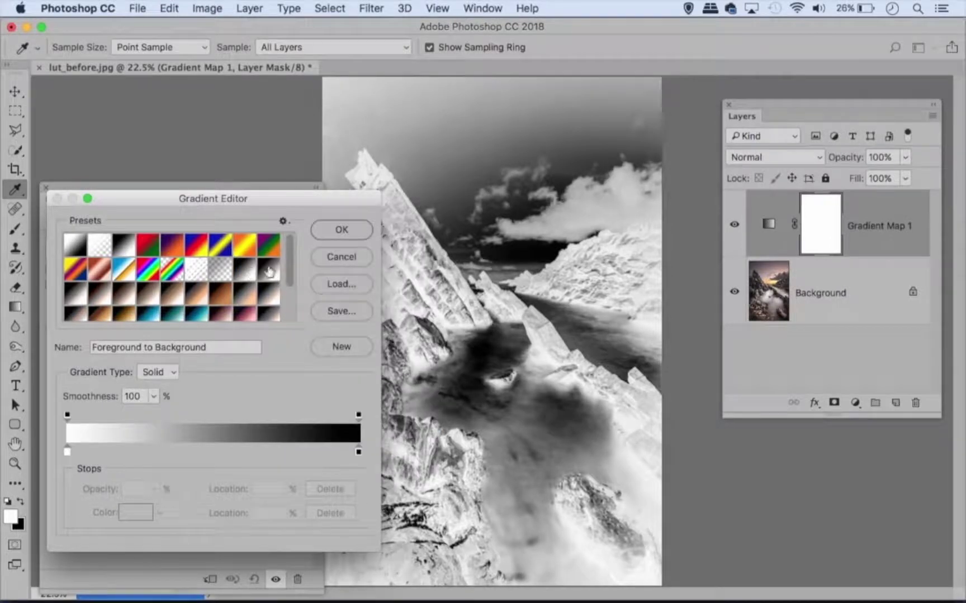
scroll(291, 268, down, 2)
click(197, 296)
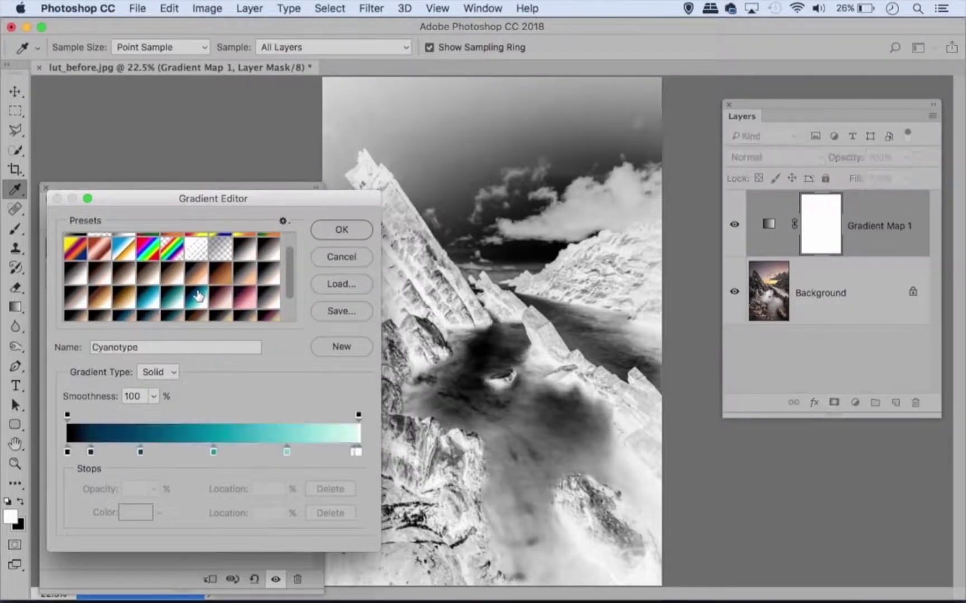
scroll(202, 305, down, 2)
click(226, 296)
scroll(226, 296, down, 1)
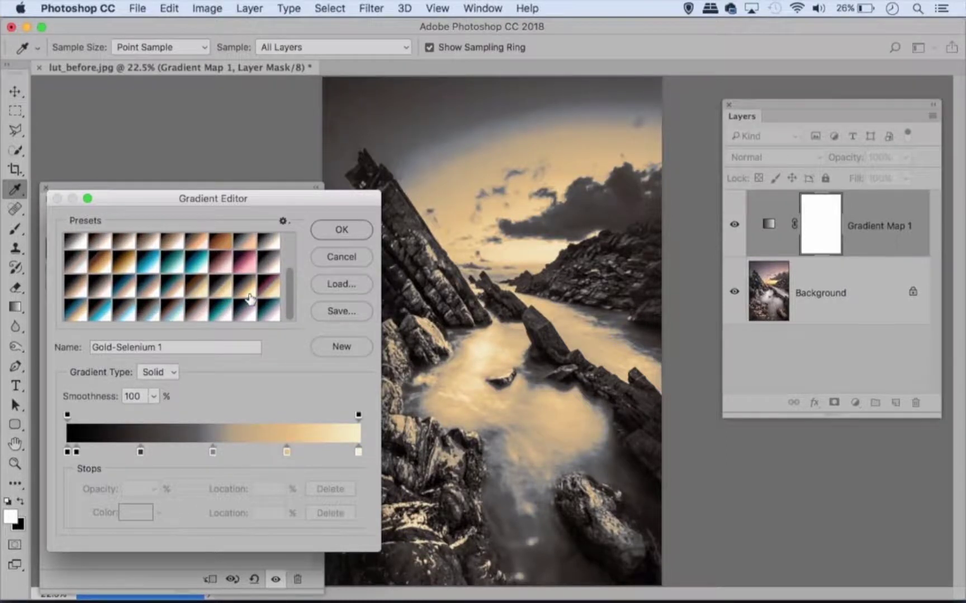
click(168, 288)
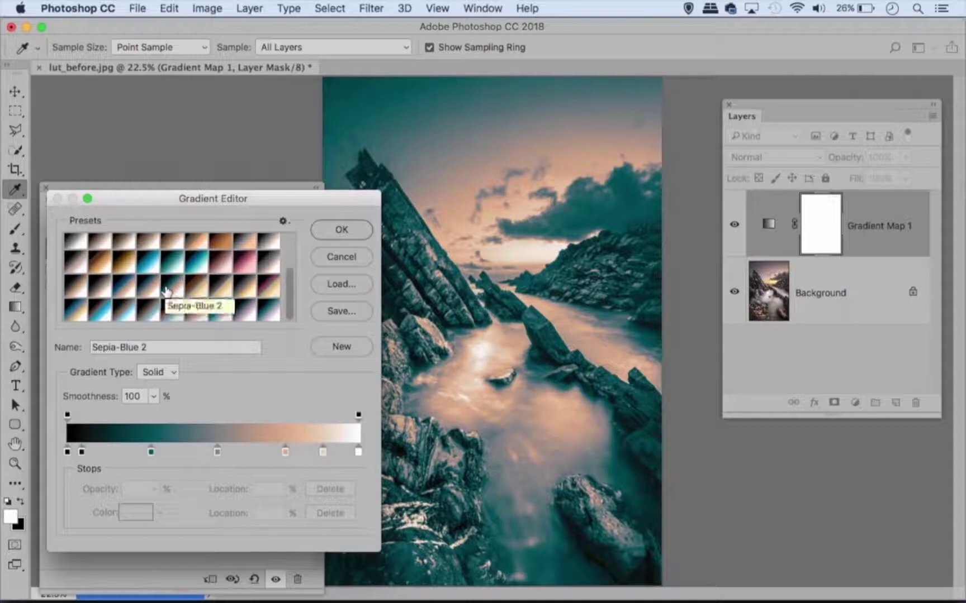
click(339, 230)
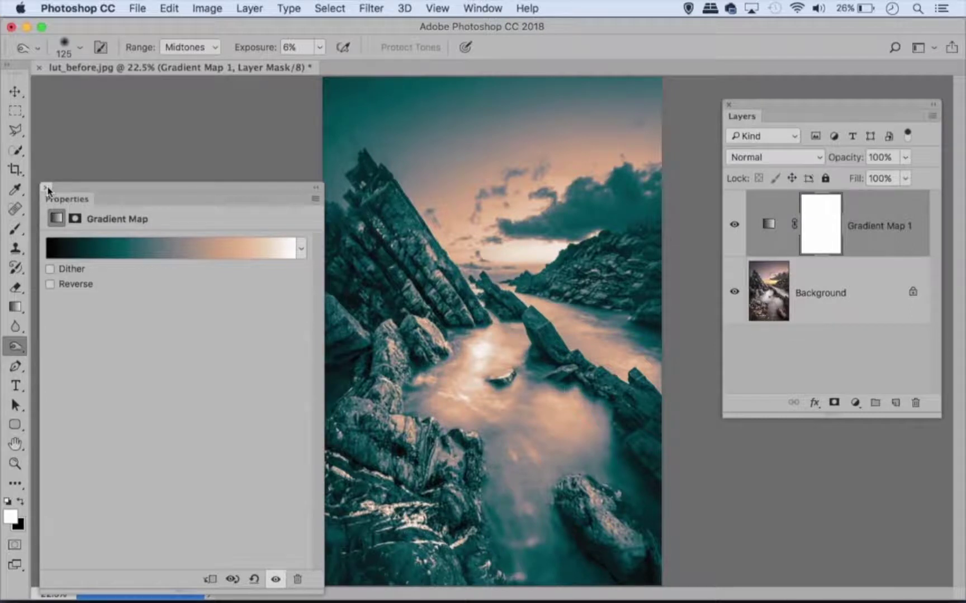
Add a Color Balance layer pushing shadows +7 toward blue and midtones slightly toward red
click(46, 188)
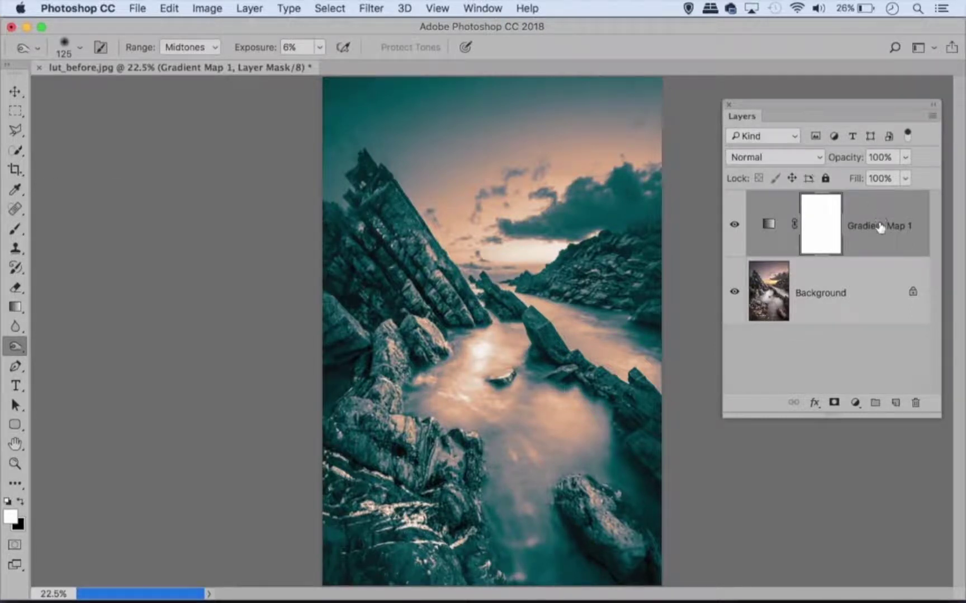
click(854, 402)
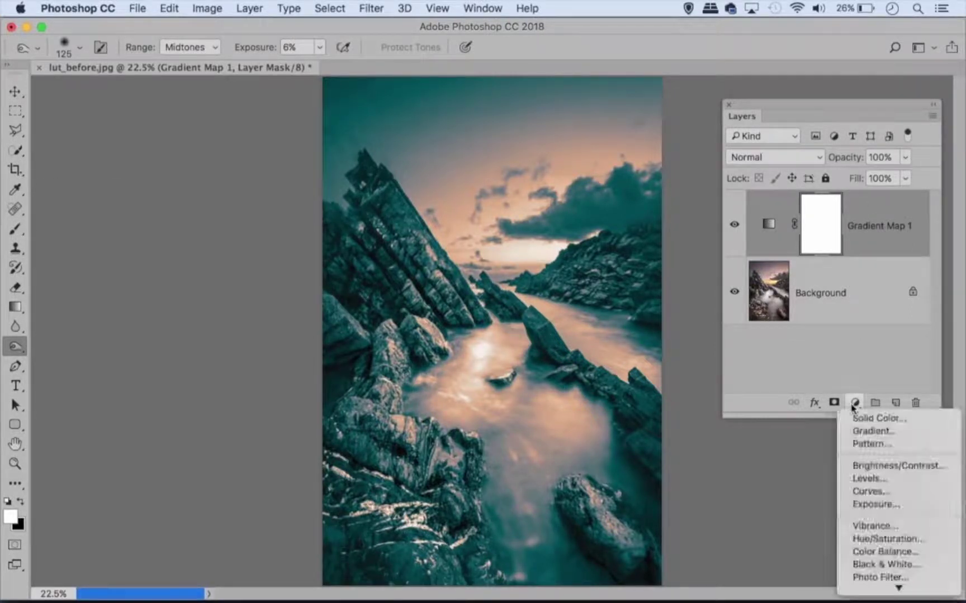
click(880, 552)
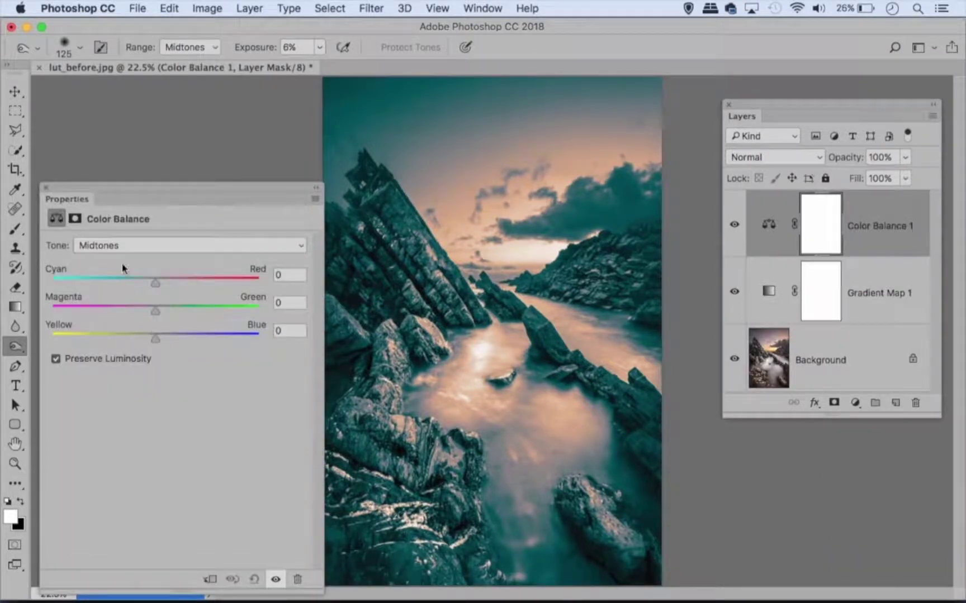
click(123, 250)
click(101, 232)
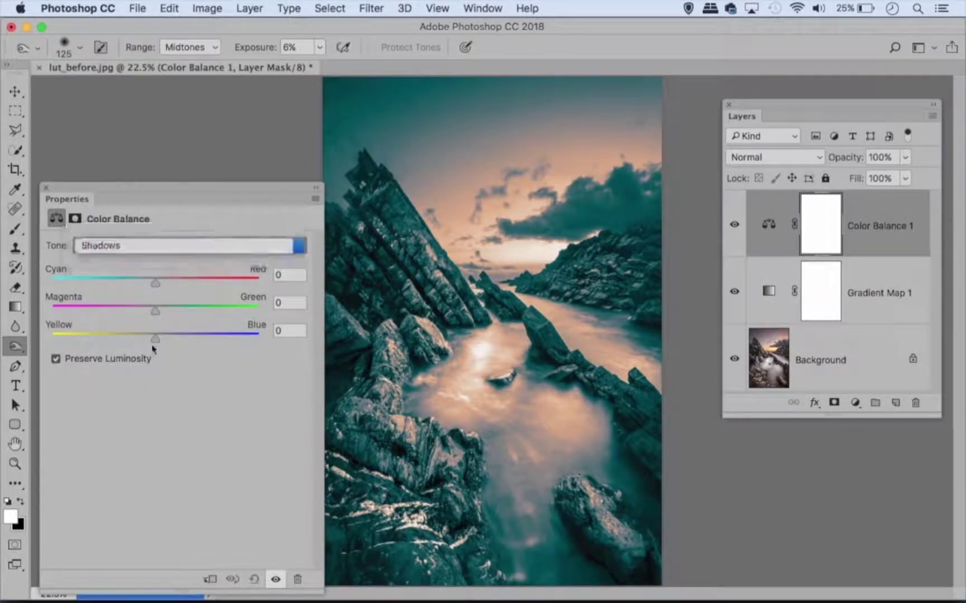
drag(155, 339, 163, 338)
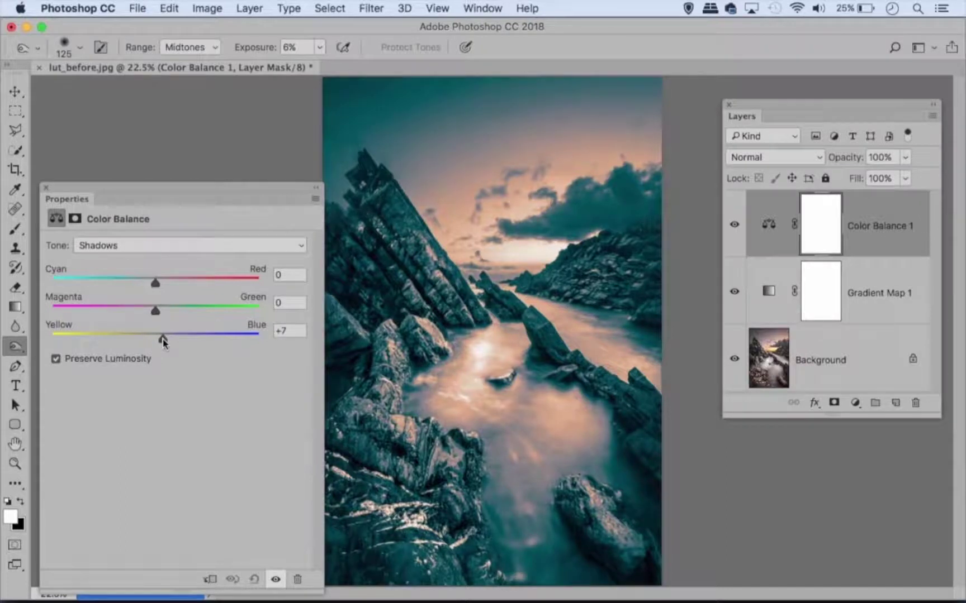
click(162, 245)
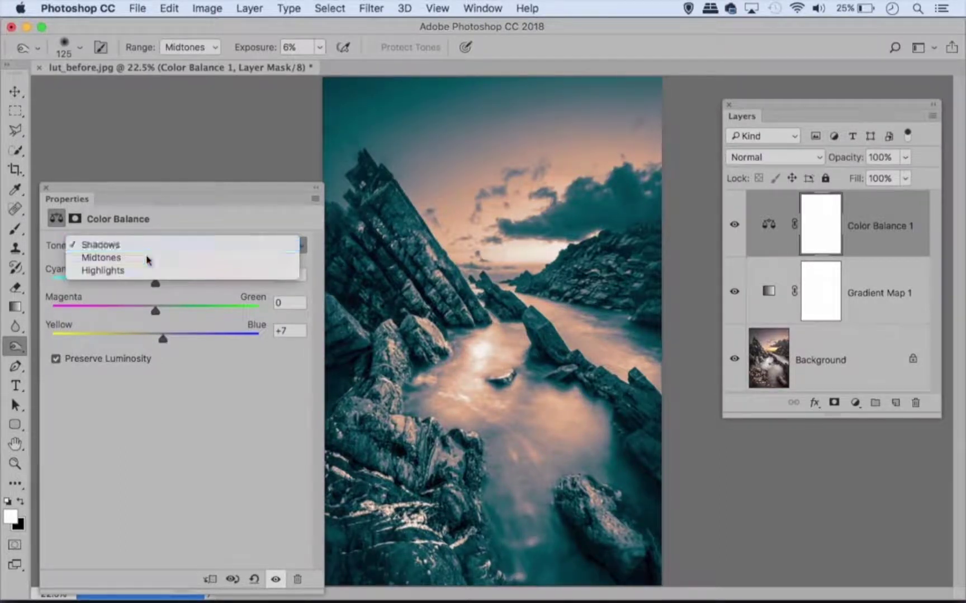
click(148, 258)
drag(154, 287, 162, 288)
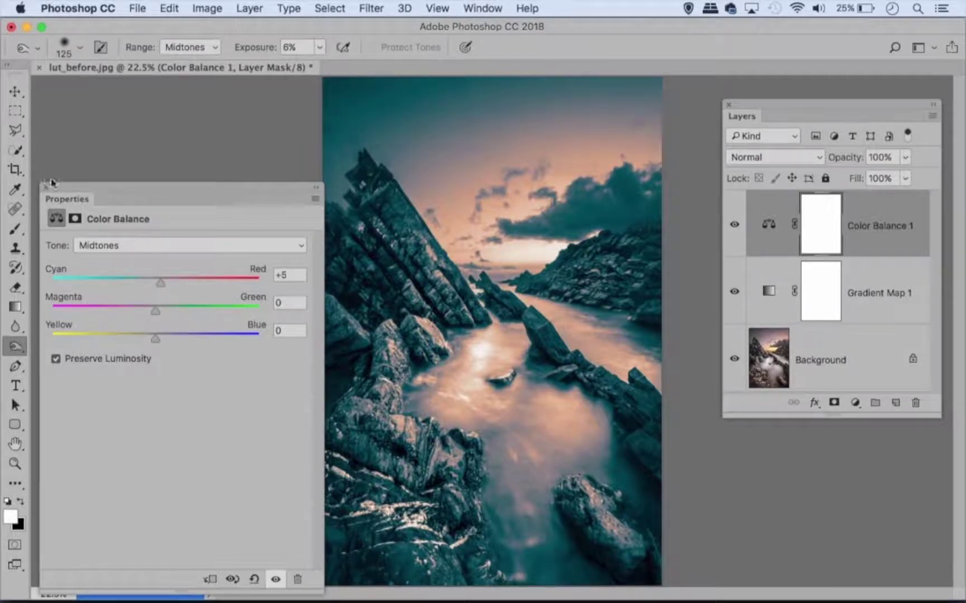
click(46, 188)
Lower Gradient Map 1 to 45% and Color Balance 1 to 64% opacity, then select Background
click(886, 304)
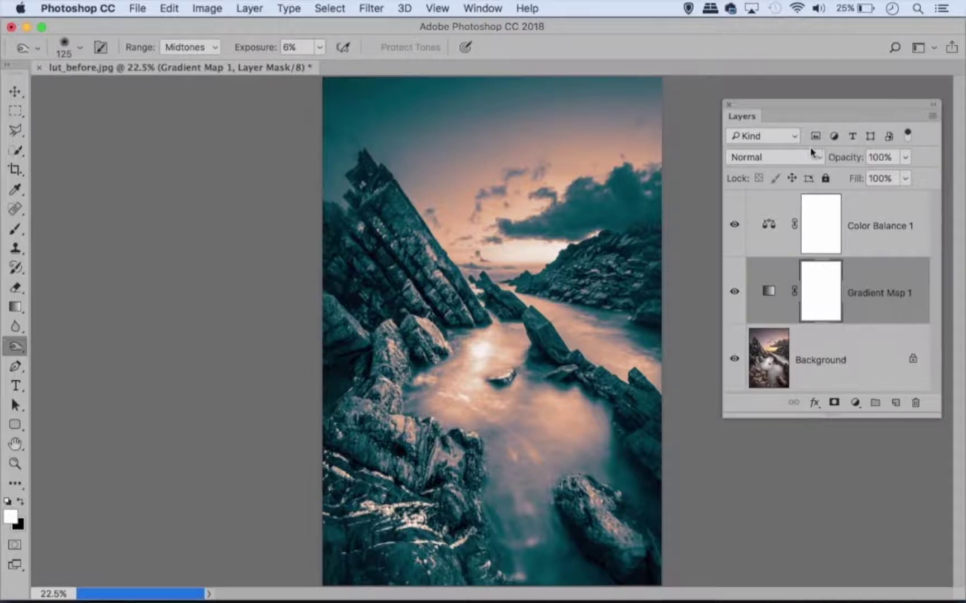
drag(850, 157, 813, 161)
click(872, 226)
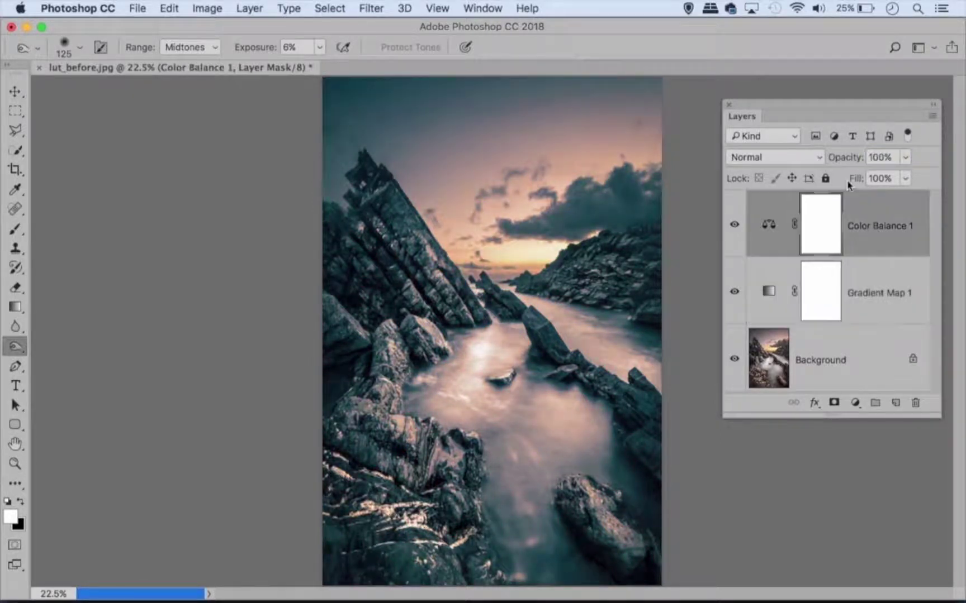
drag(850, 158, 822, 162)
click(815, 207)
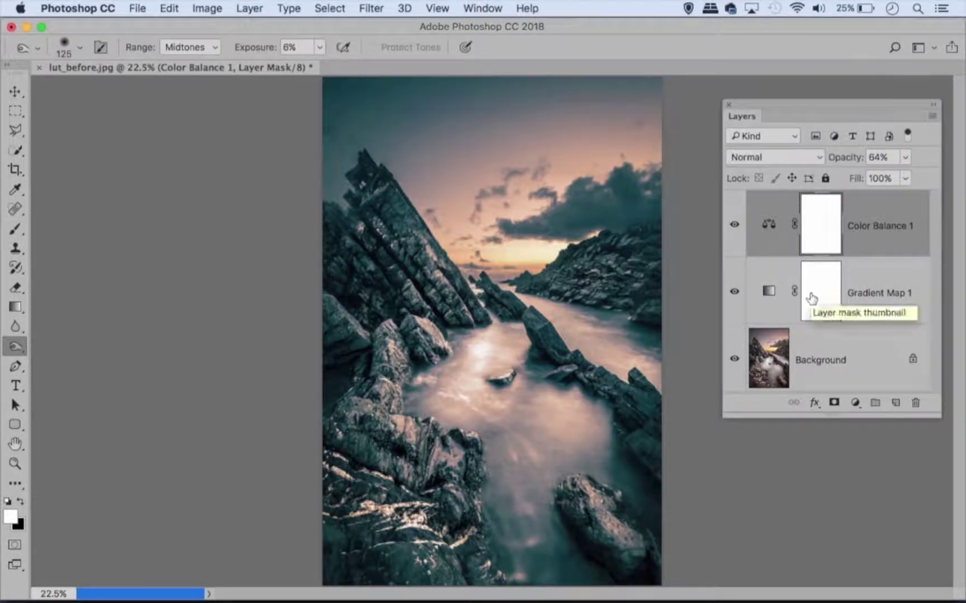
click(825, 338)
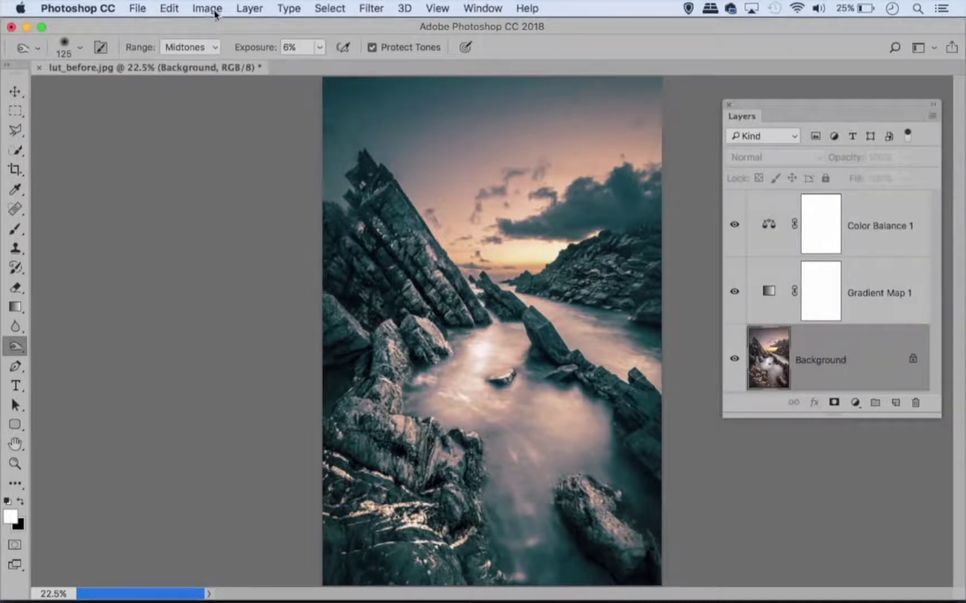
Export the grade as 'cooltone' colour lookup tables (3DL, CUBE, CSP, ICC) into the luts folder
click(139, 8)
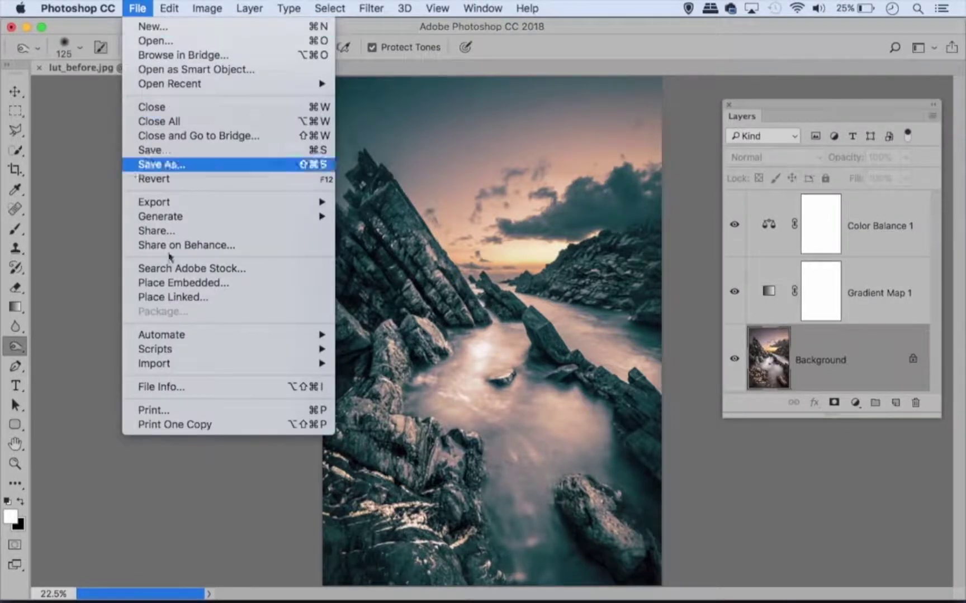
mouse_move(154, 202)
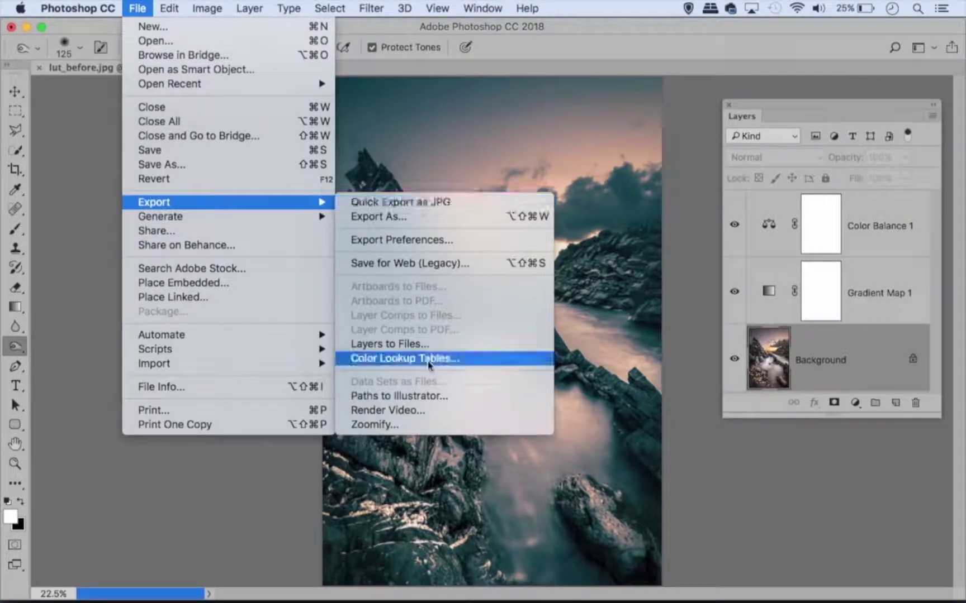
click(440, 358)
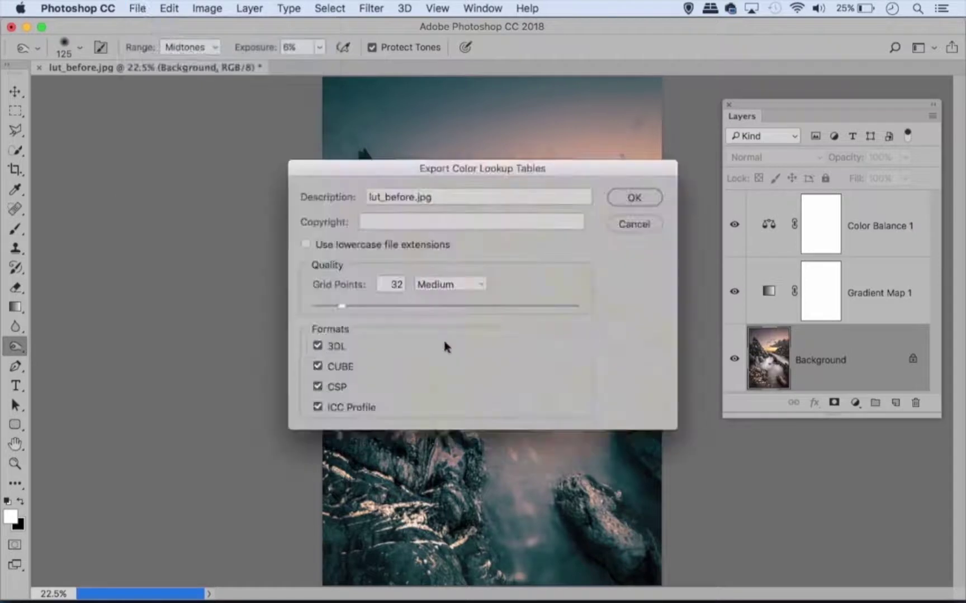
click(633, 197)
click(413, 76)
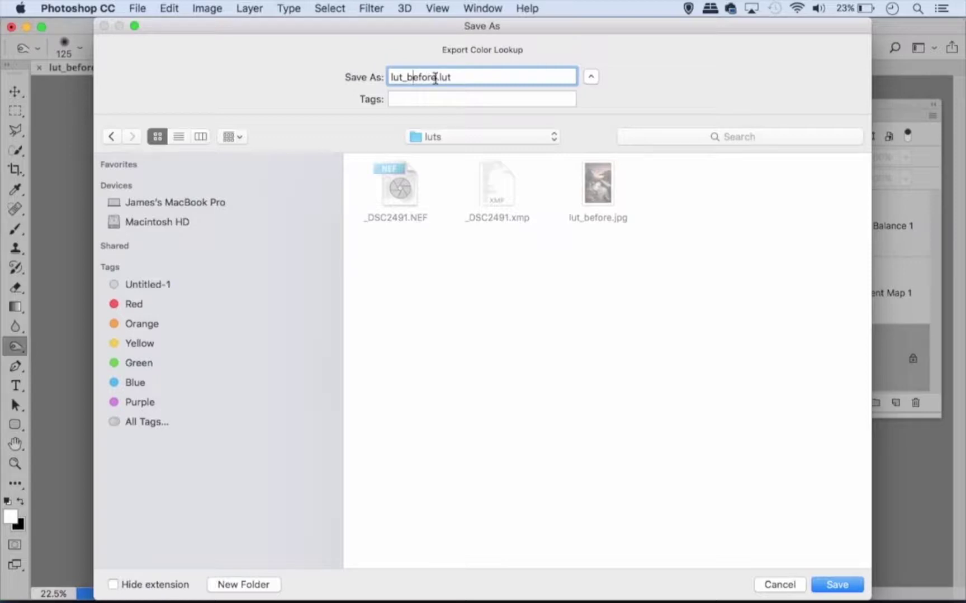
drag(438, 77, 329, 71)
text(cooltone)
click(837, 585)
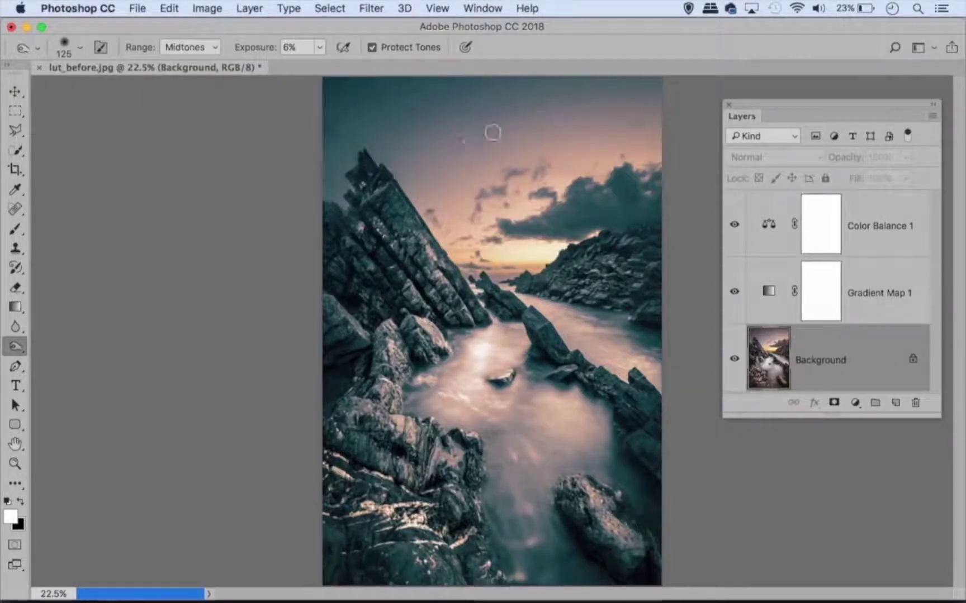
In Bridge, open the _DSC2491.jpg seascape in Camera Raw
mouse_move(372, 586)
click(342, 587)
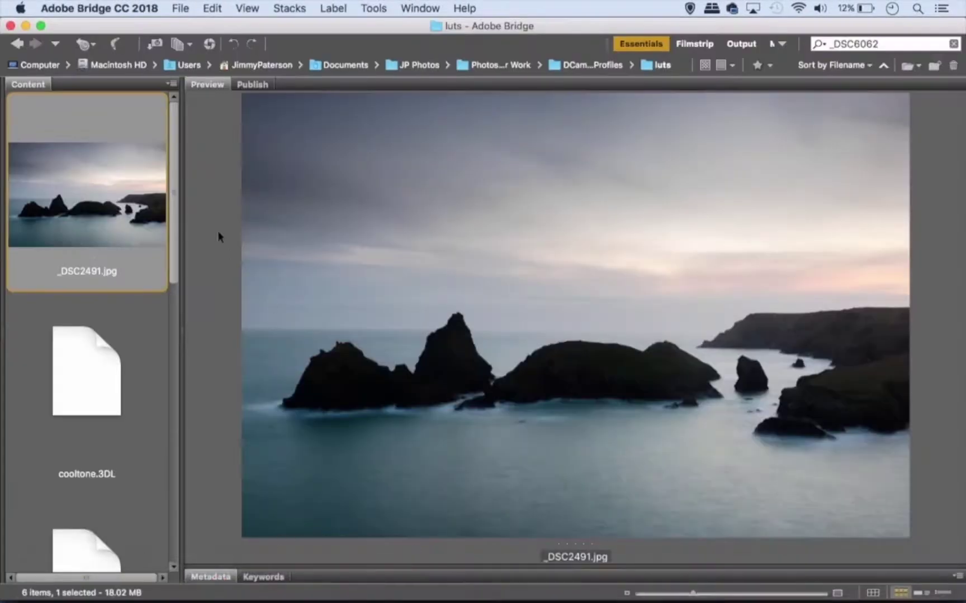
right_click(94, 173)
click(142, 210)
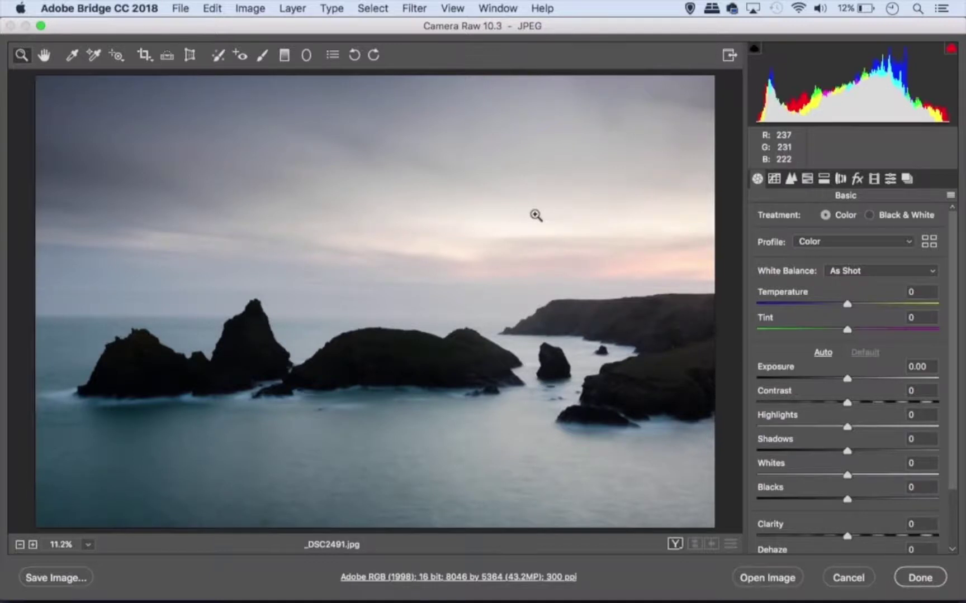
Create a Camera Raw profile named cooltone using cooltone.CUBE as its colour lookup table
click(890, 179)
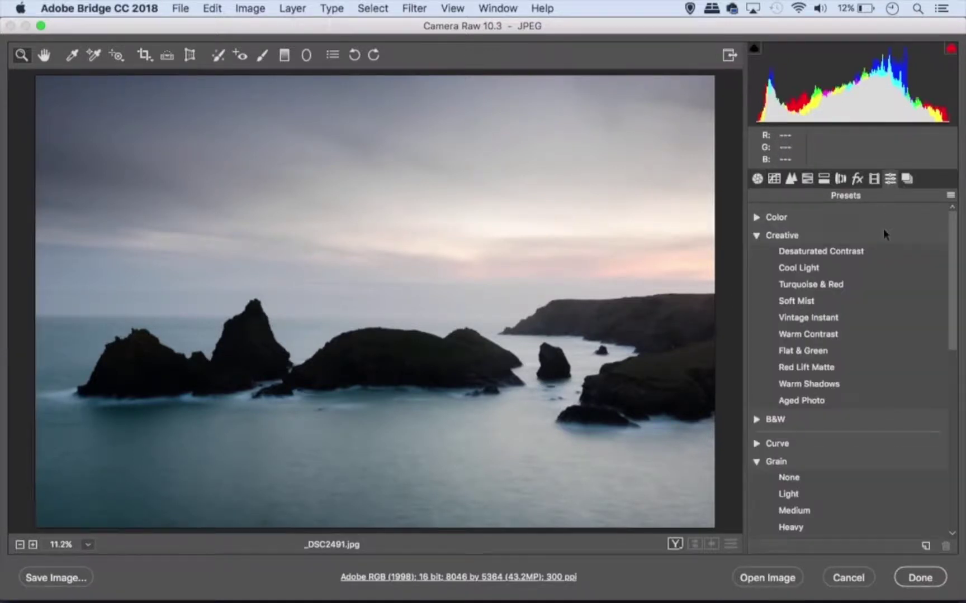
key(alt)
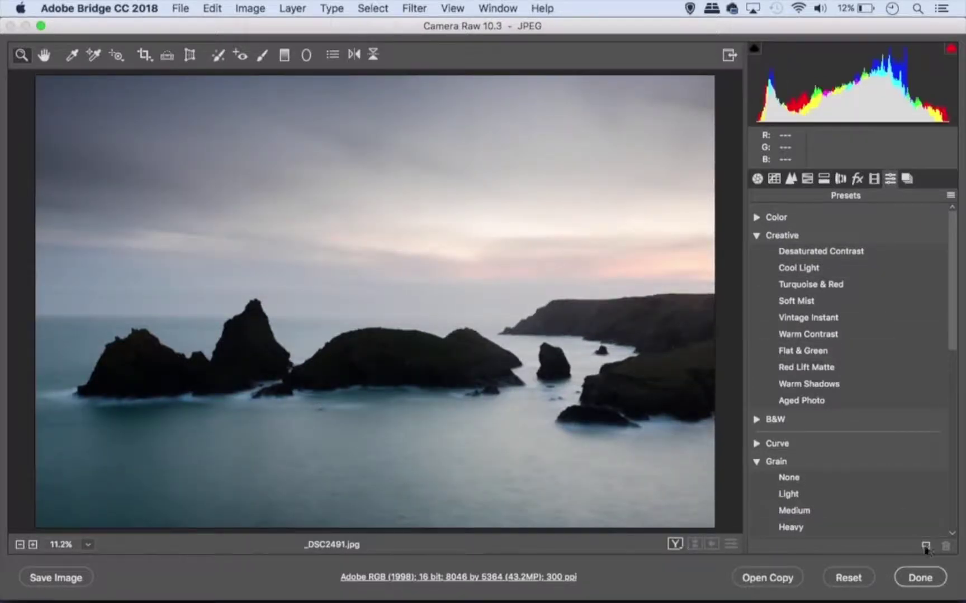
alt+click(926, 546)
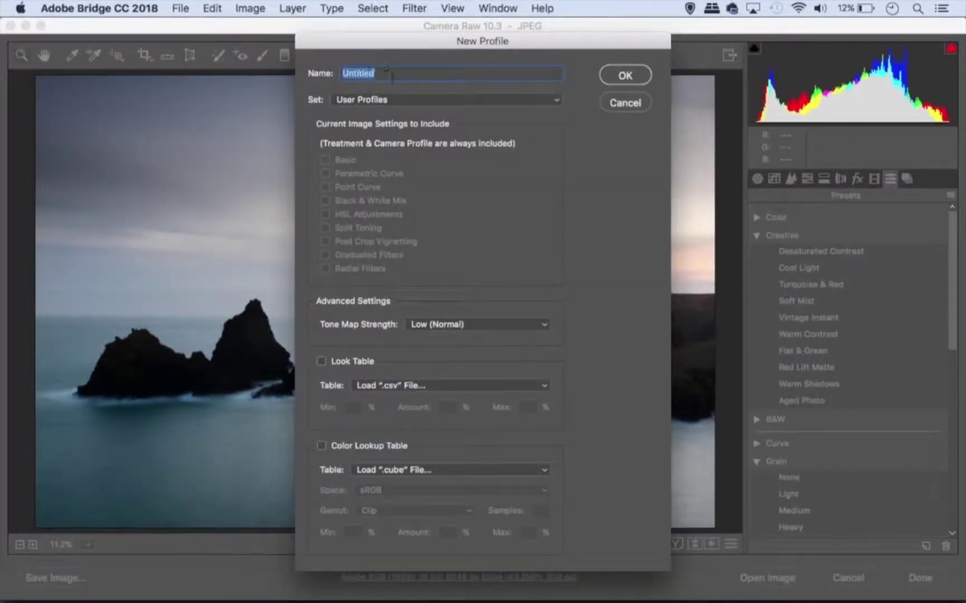
text(cool)
text(tone)
click(321, 445)
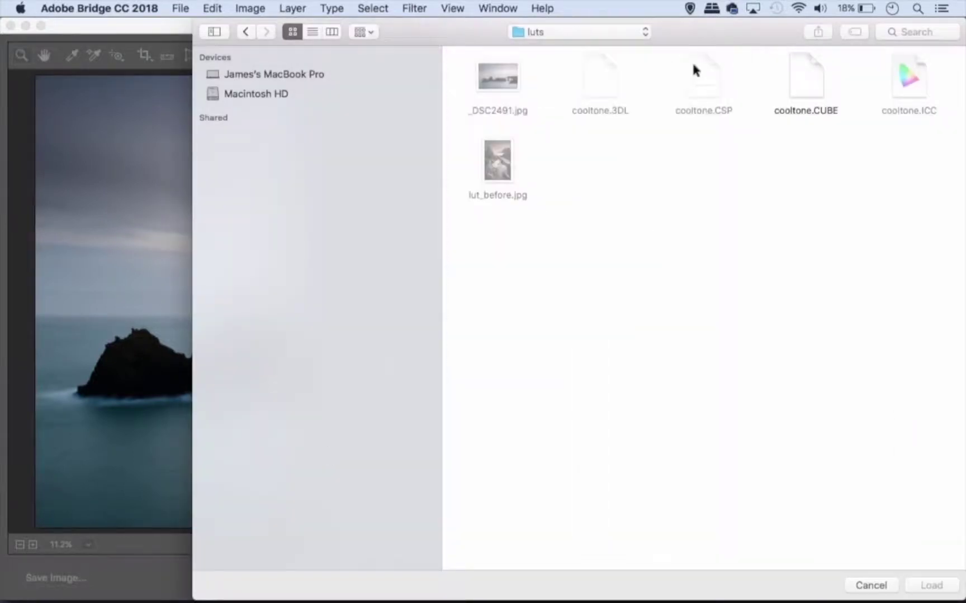
drag(720, 32, 639, 30)
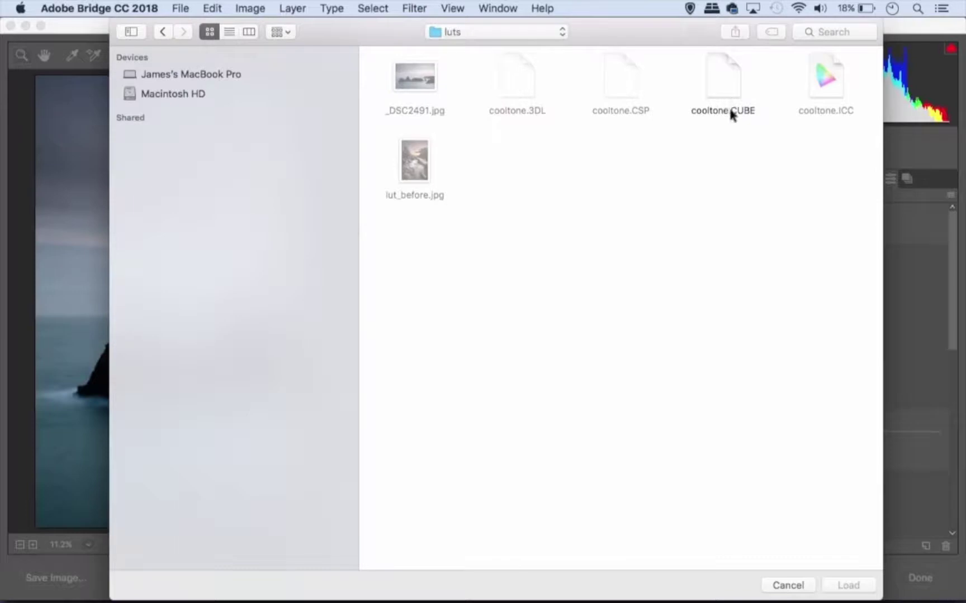
double_click(719, 78)
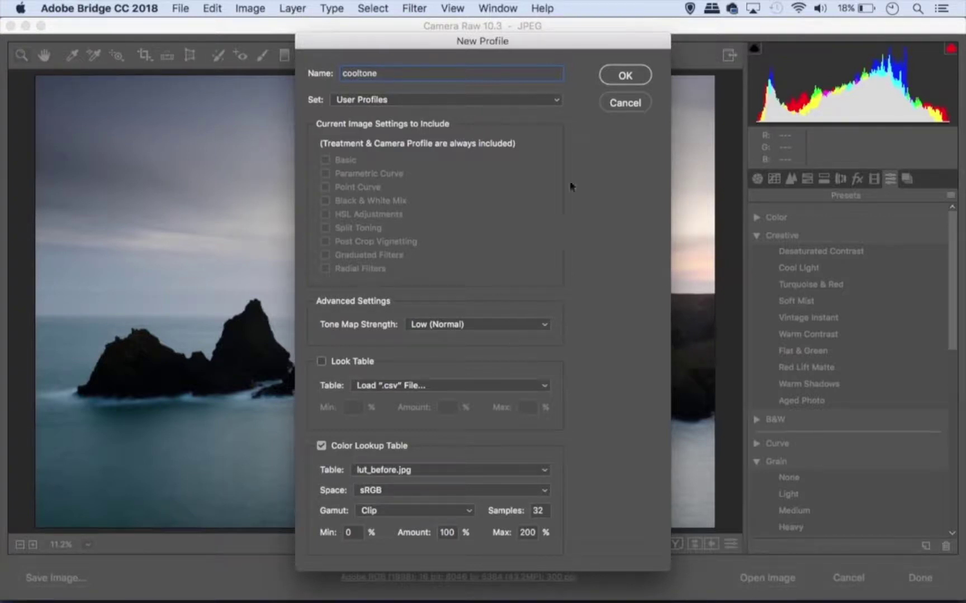
click(623, 78)
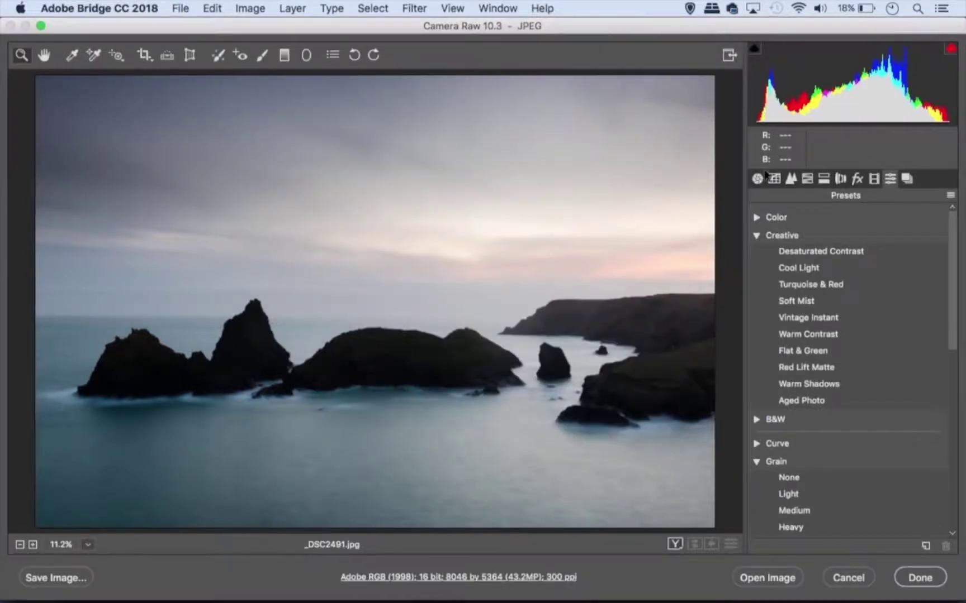
Apply the cooltone user profile to _DSC2491.jpg with its Amount set to about 80
click(759, 179)
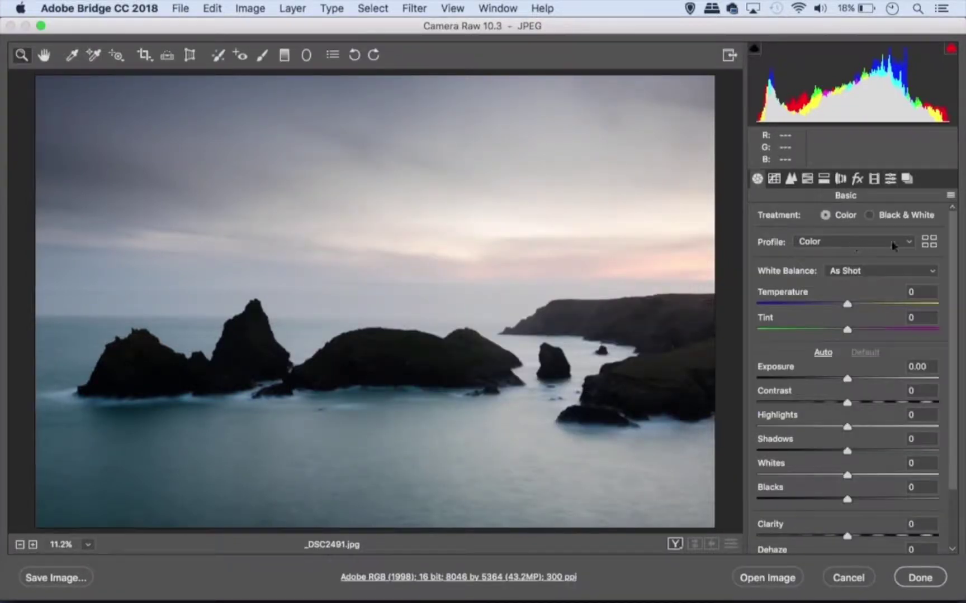
click(927, 242)
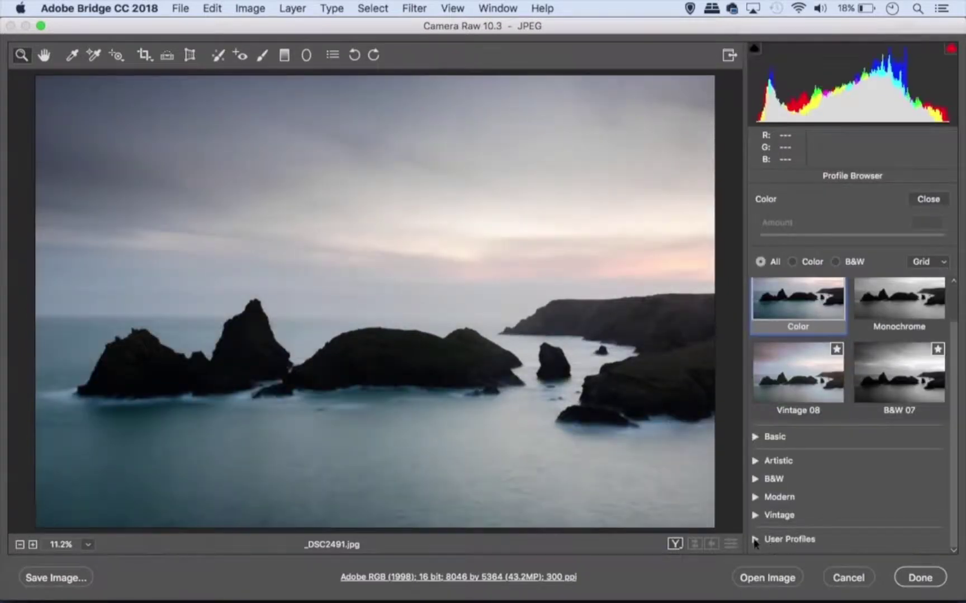
click(755, 539)
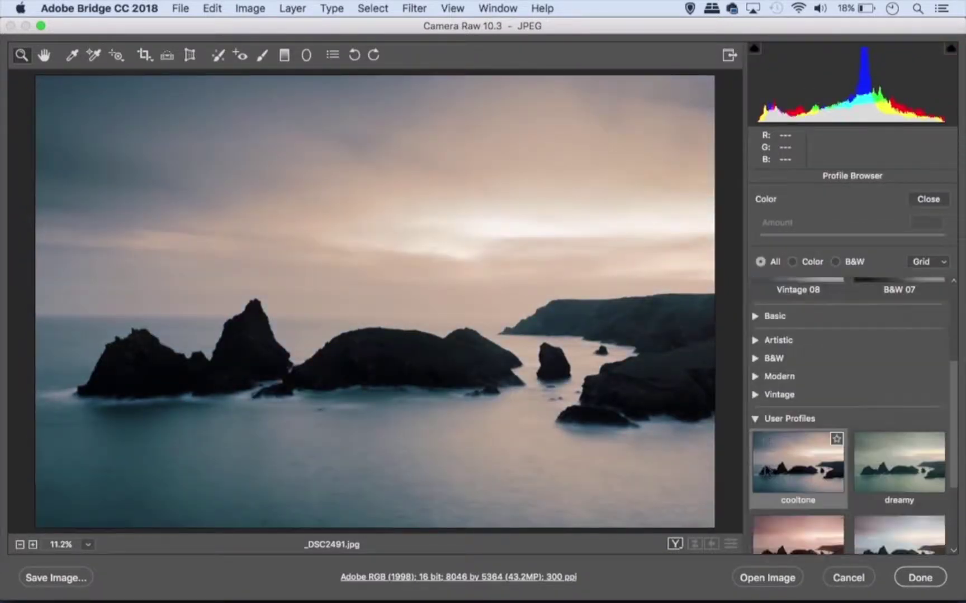
click(790, 463)
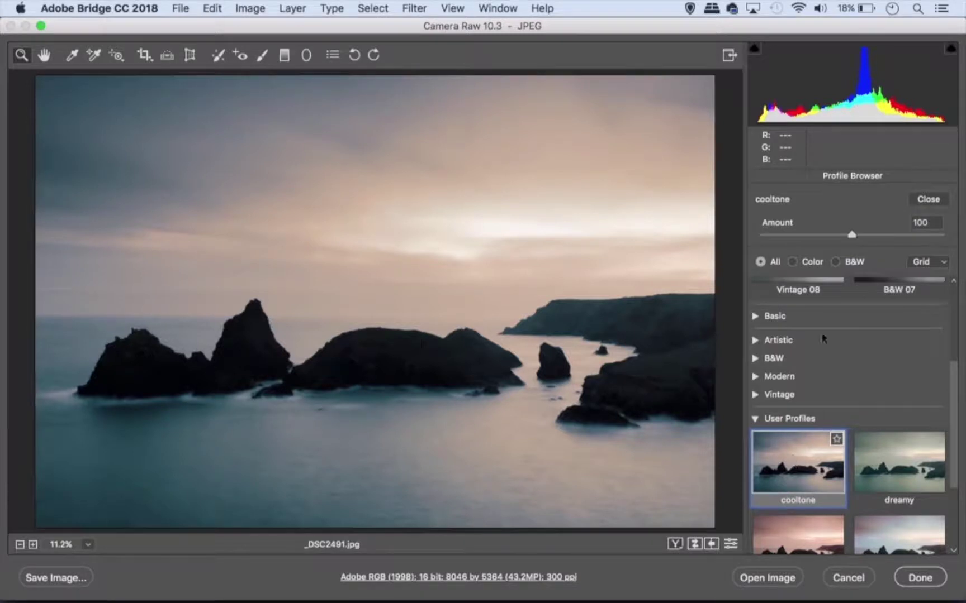
mouse_move(851, 237)
mouse_down()
mouse_move(870, 268)
mouse_move(832, 264)
mouse_up()
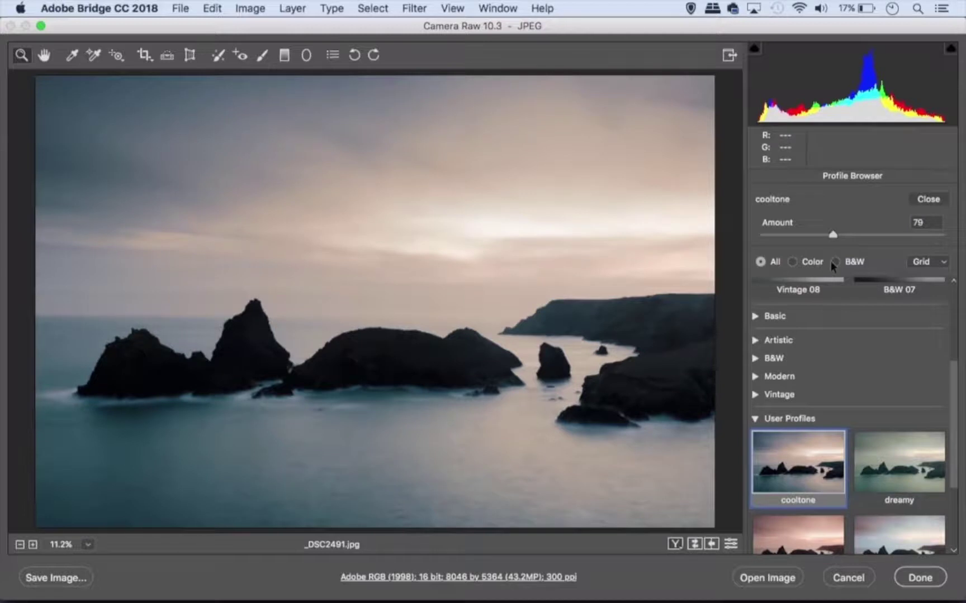
drag(830, 263, 832, 290)
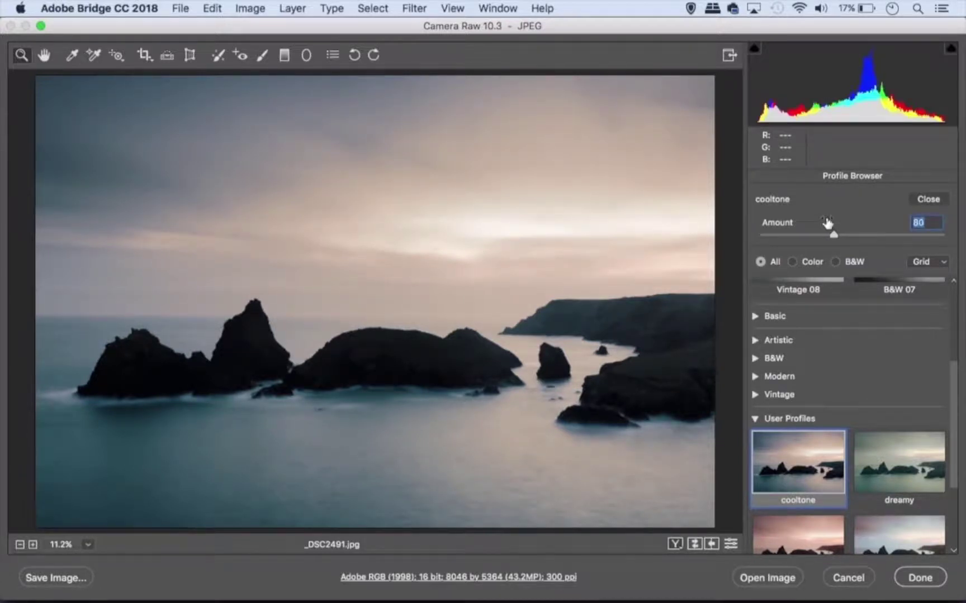